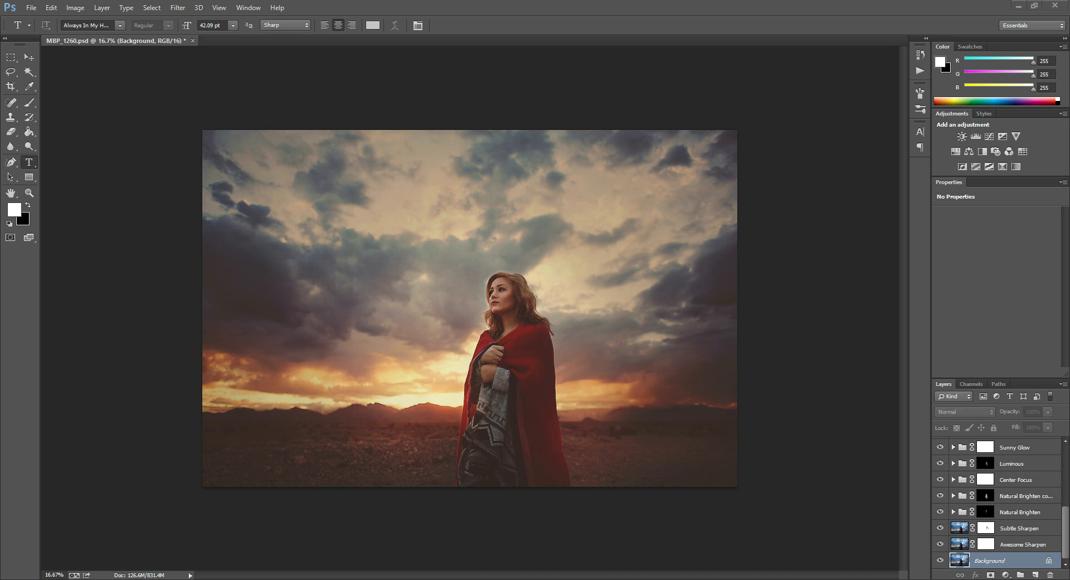
# Compare the finished edit with the original photo and leave only the Background layer visible.
pyautogui.keyDown('alt'); pyautogui.click(941, 560); pyautogui.keyUp('alt')
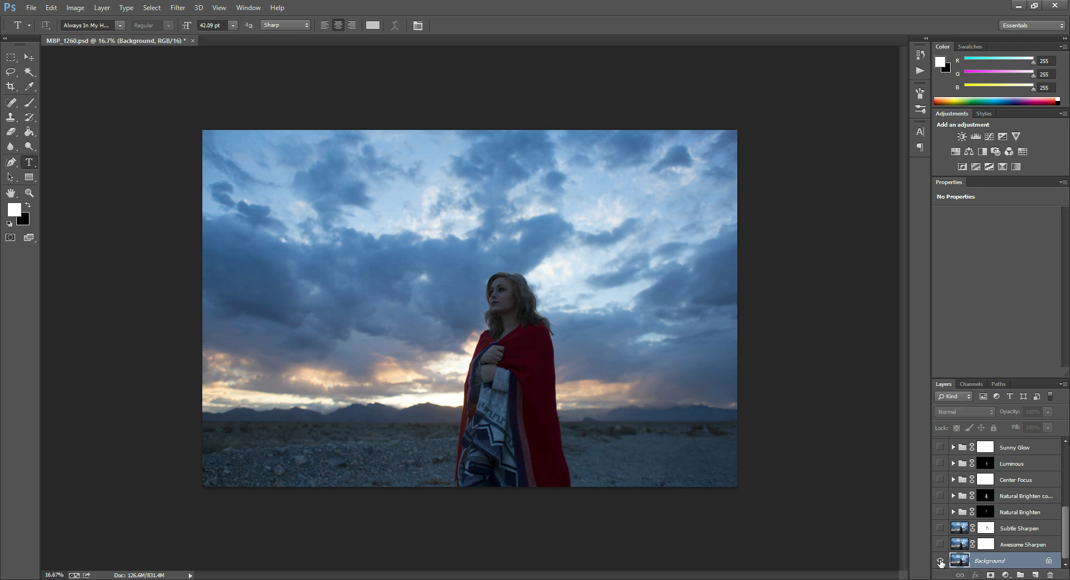
pyautogui.keyDown('alt'); pyautogui.click(941, 560); pyautogui.keyUp('alt')
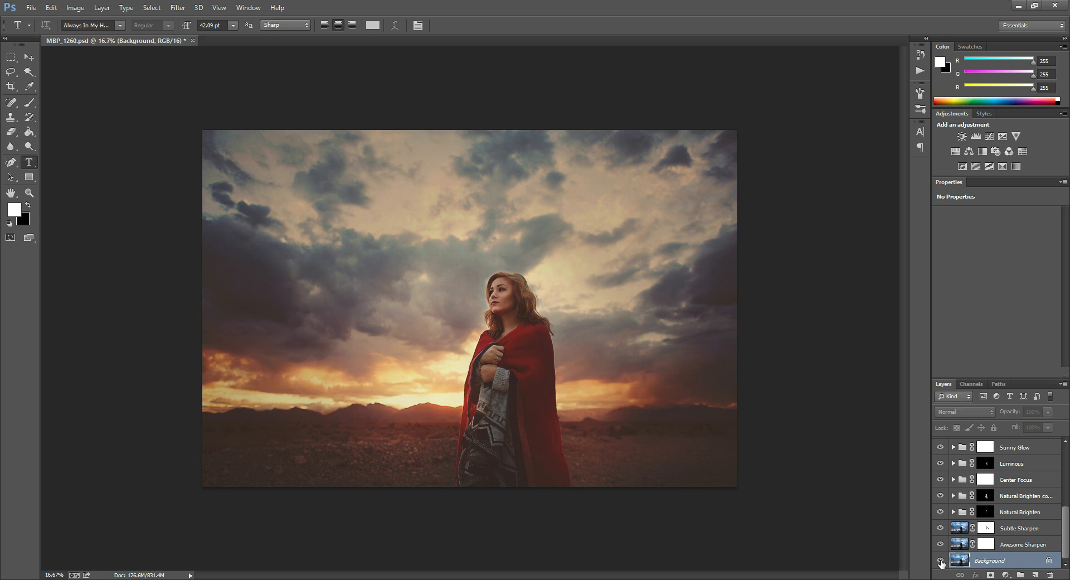
pyautogui.keyDown('alt'); pyautogui.click(941, 560); pyautogui.keyUp('alt')
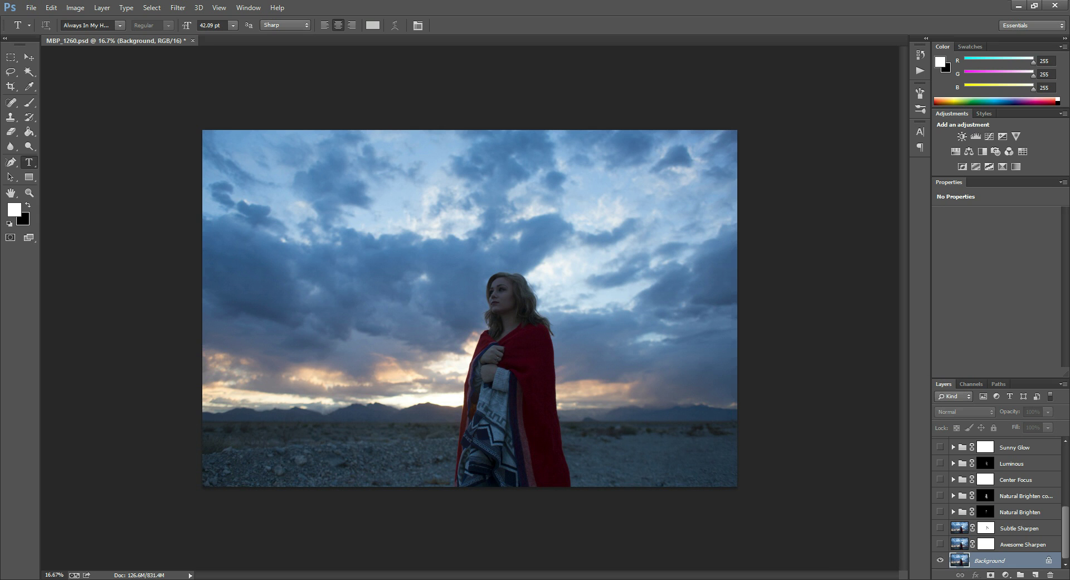
pyautogui.keyDown('alt'); pyautogui.click(940, 562); pyautogui.keyUp('alt')
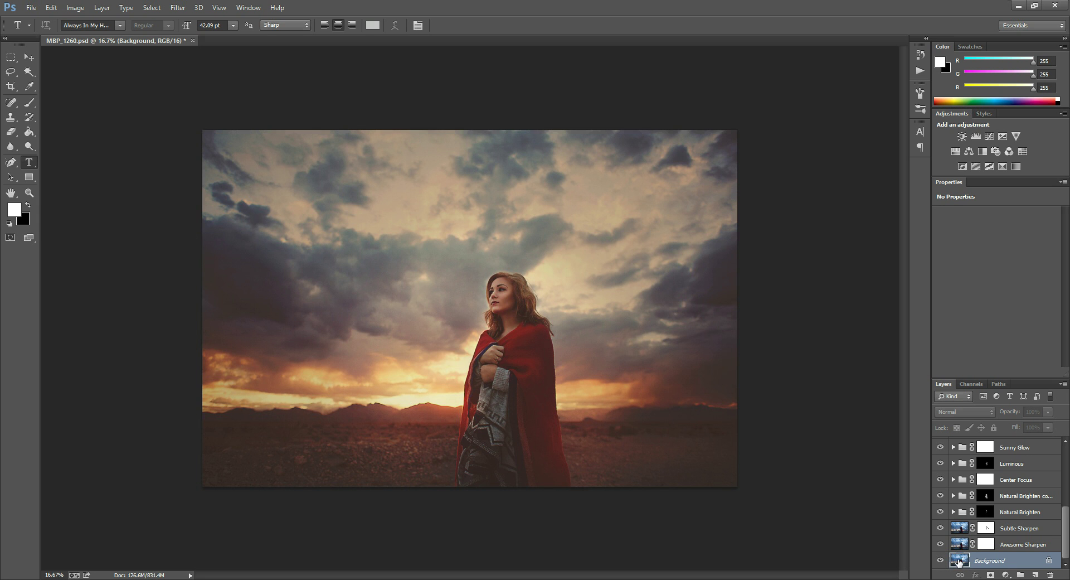
pyautogui.keyDown('alt'); pyautogui.click(940, 562); pyautogui.keyUp('alt')
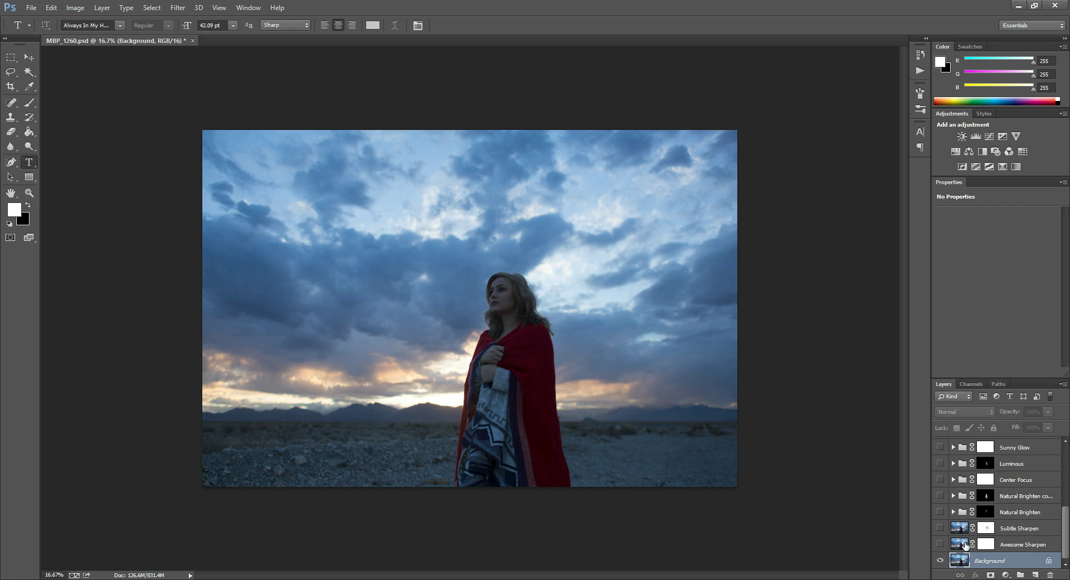
pyautogui.scroll(3, 1000, 524)
pyautogui.scroll(2, 1003, 492)
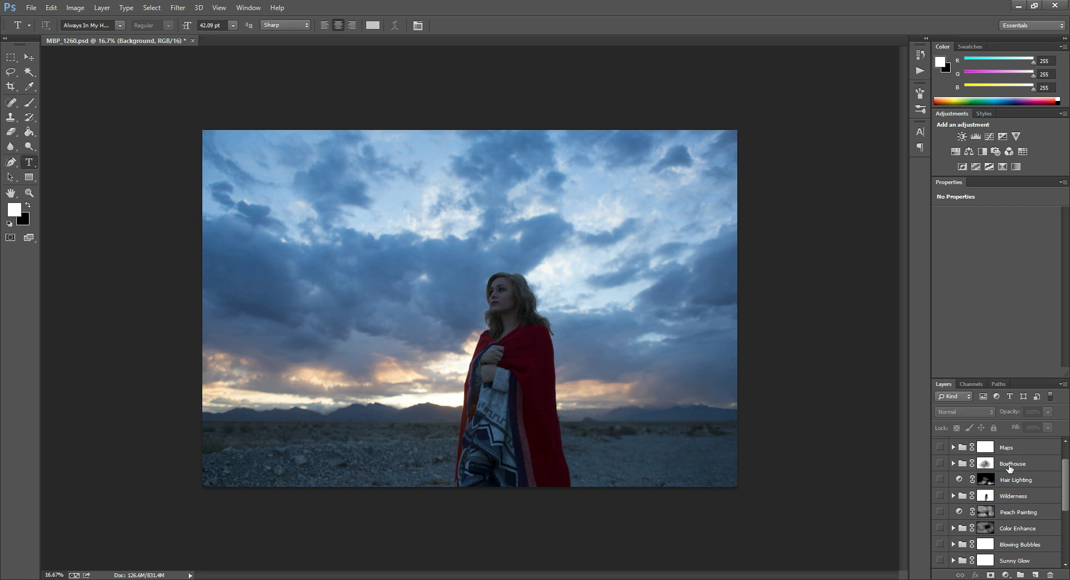
pyautogui.scroll(-4, 1003, 503)
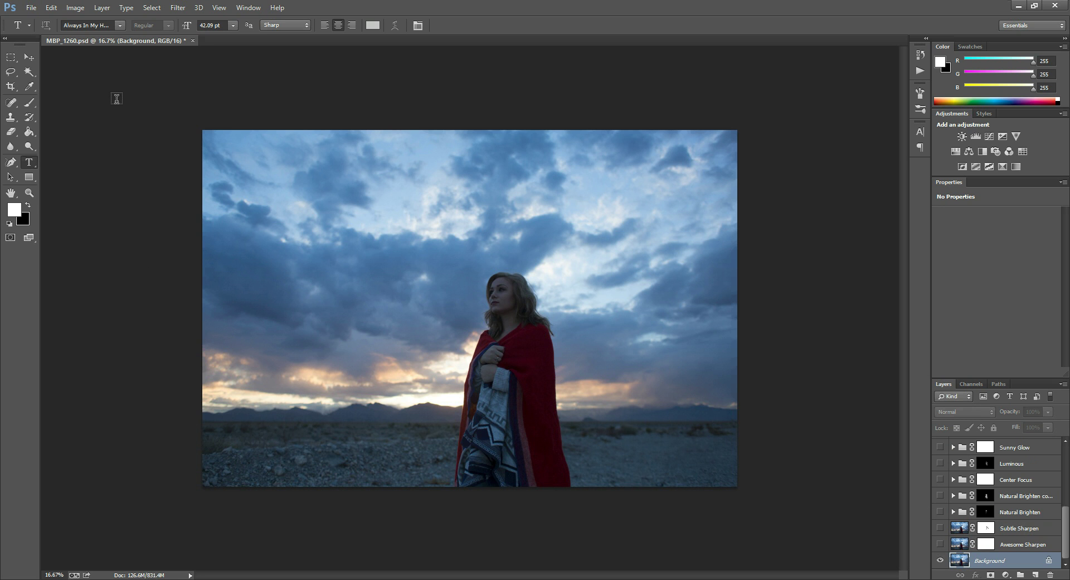
# Show the Awesome Sharpen and Subtle Sharpen layers, select Subtle Sharpen's mask, and inspect the woman at closer zoom.
pyautogui.click(29, 195)
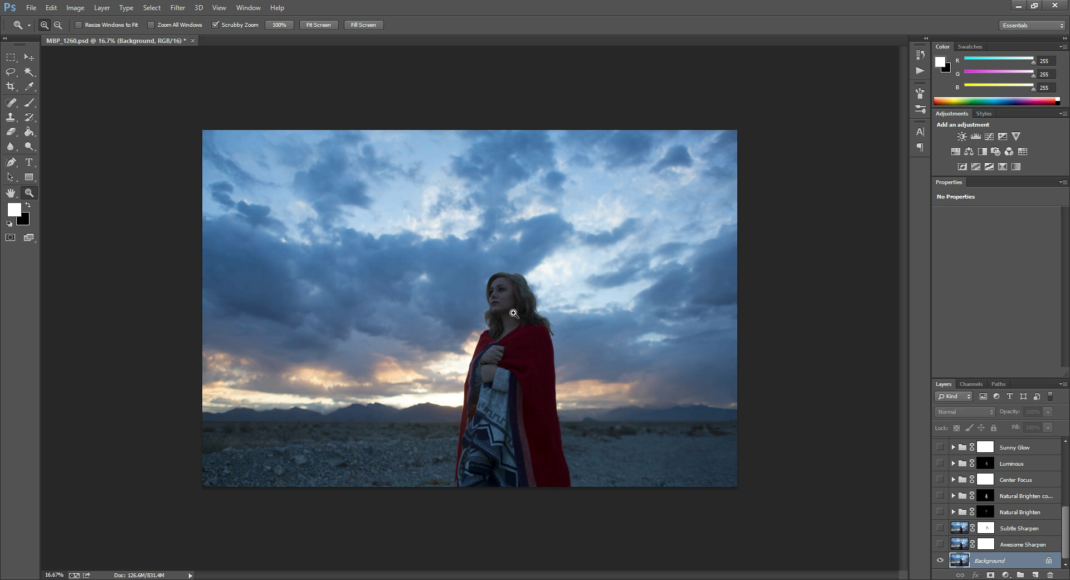
pyautogui.click(505, 304)
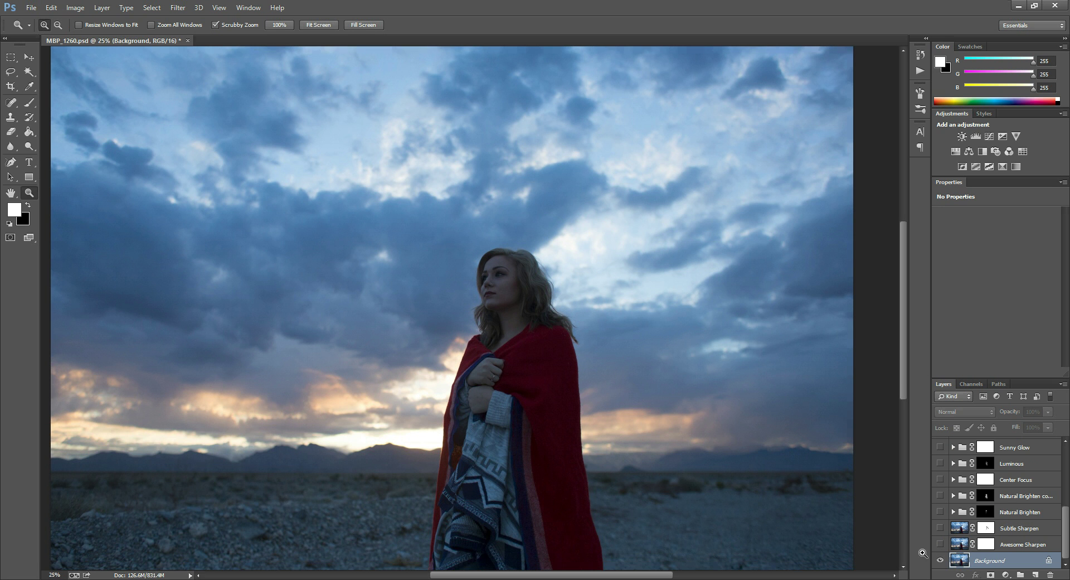
pyautogui.click(940, 545)
pyautogui.click(940, 529)
pyautogui.click(986, 528)
pyautogui.click(513, 263)
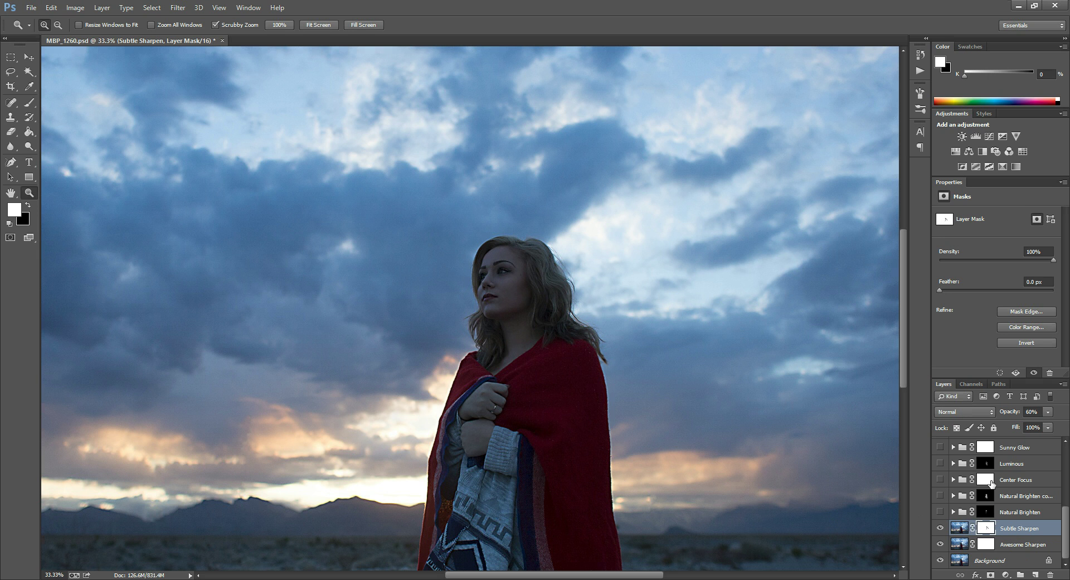
# Show the Natural Brighten group, select its layer mask, and compare the woman's face with and without the effect.
pyautogui.click(940, 511)
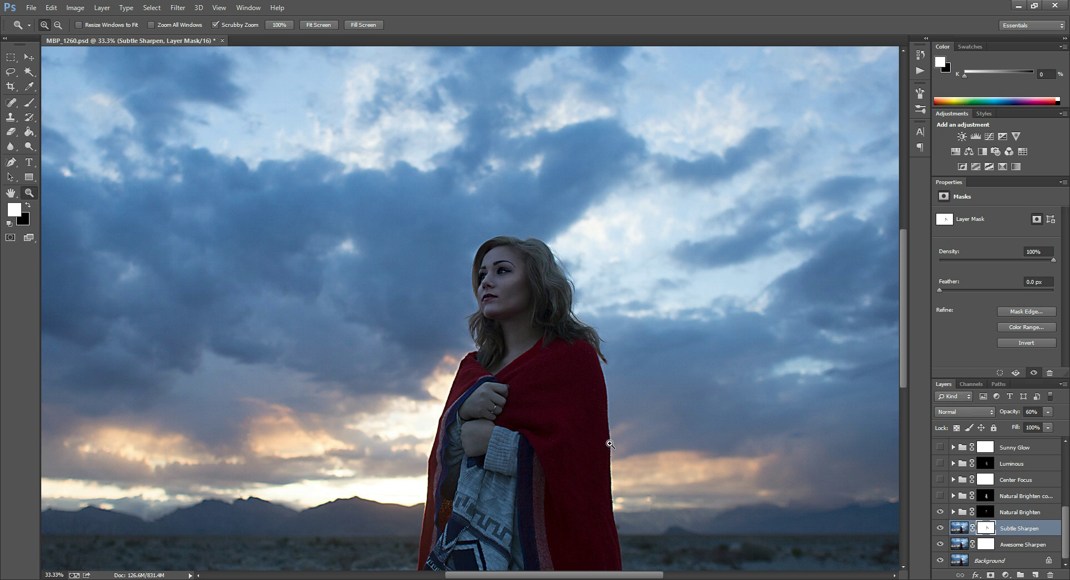
pyautogui.click(983, 511)
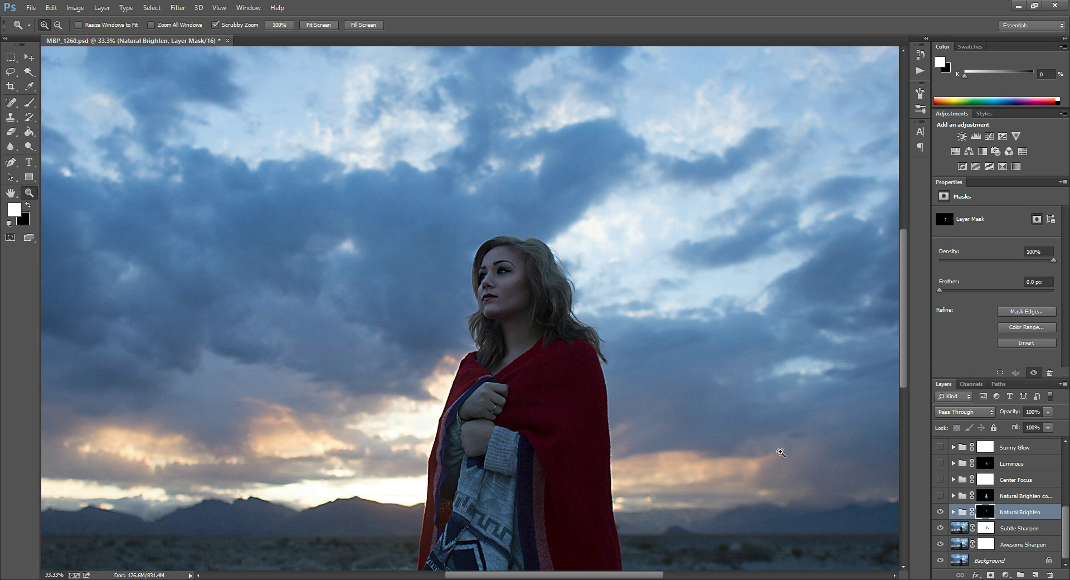
pyautogui.click(941, 512)
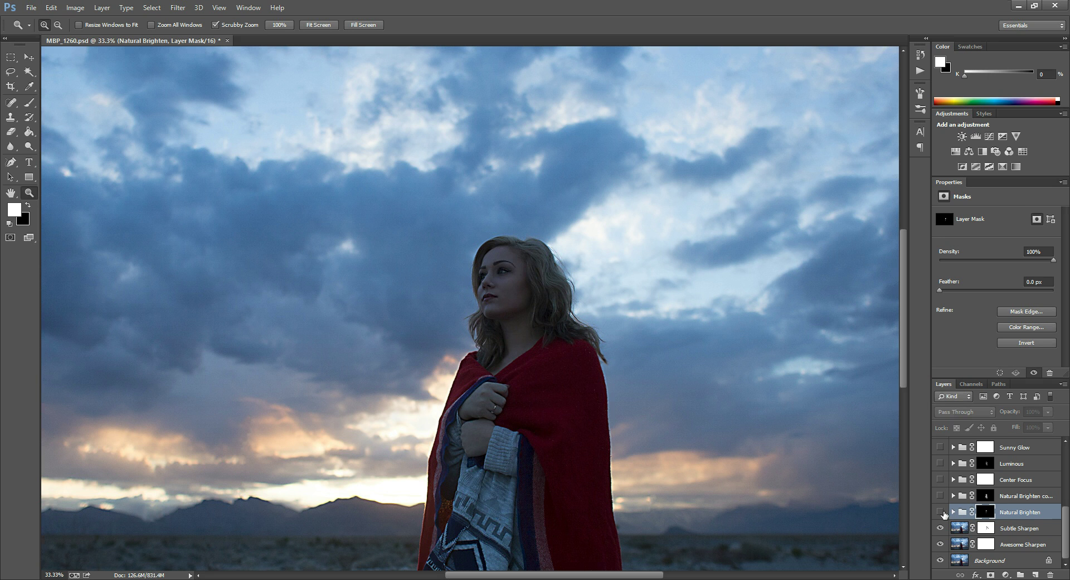
pyautogui.click(941, 511)
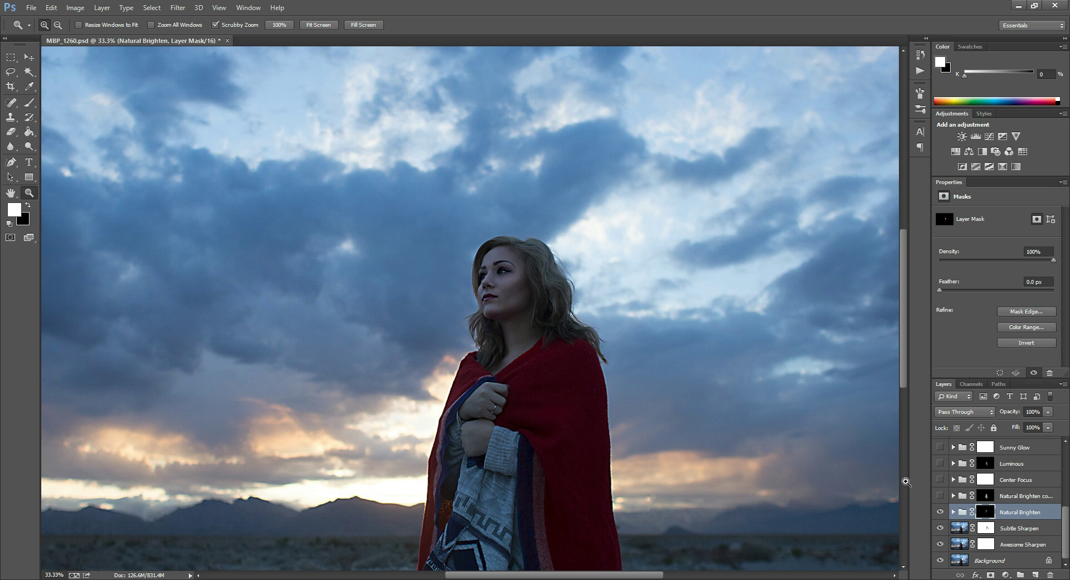
pyautogui.click(940, 512)
pyautogui.moveTo(1022, 511)
pyautogui.mouseDown()
pyautogui.moveTo(1037, 575)
pyautogui.moveTo(1022, 502)
pyautogui.moveTo(1026, 510)
pyautogui.mouseUp()
# Show the Natural Brighten copy group, select its layer mask, and compare the photo with and without it.
pyautogui.click(941, 496)
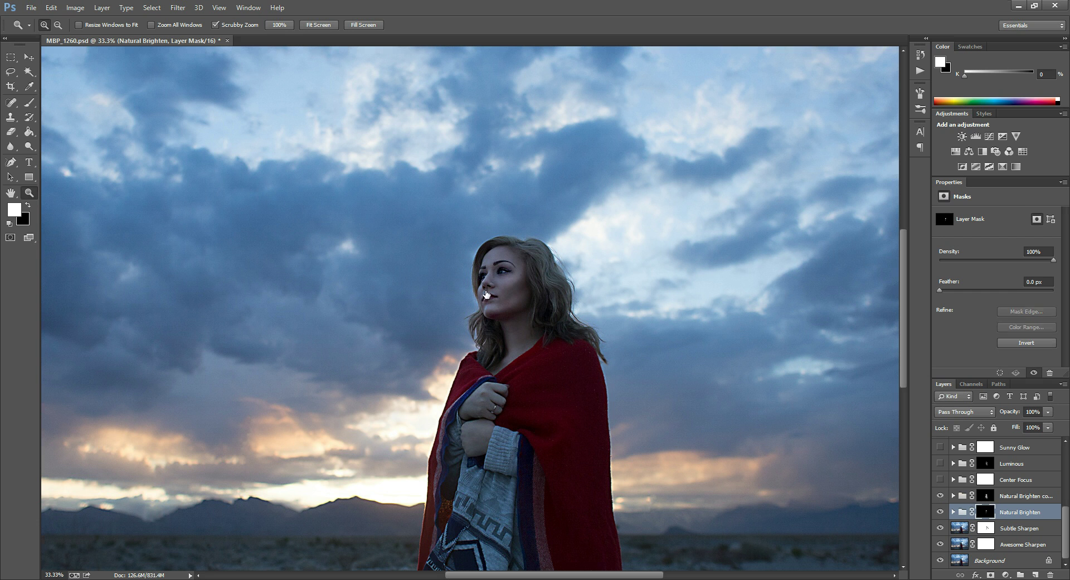
pyautogui.click(986, 498)
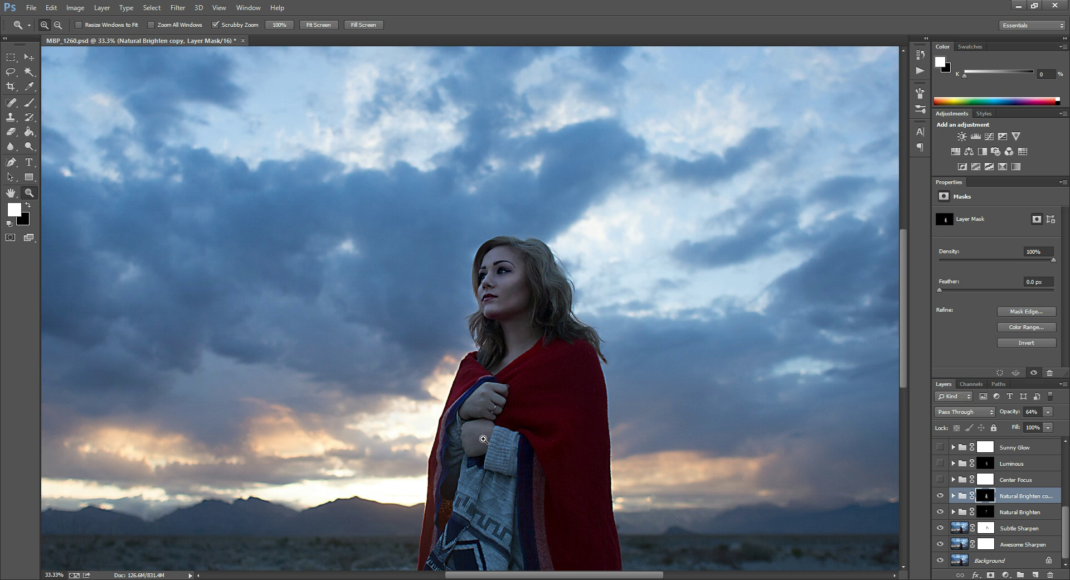
pyautogui.scroll(-2, 484, 441)
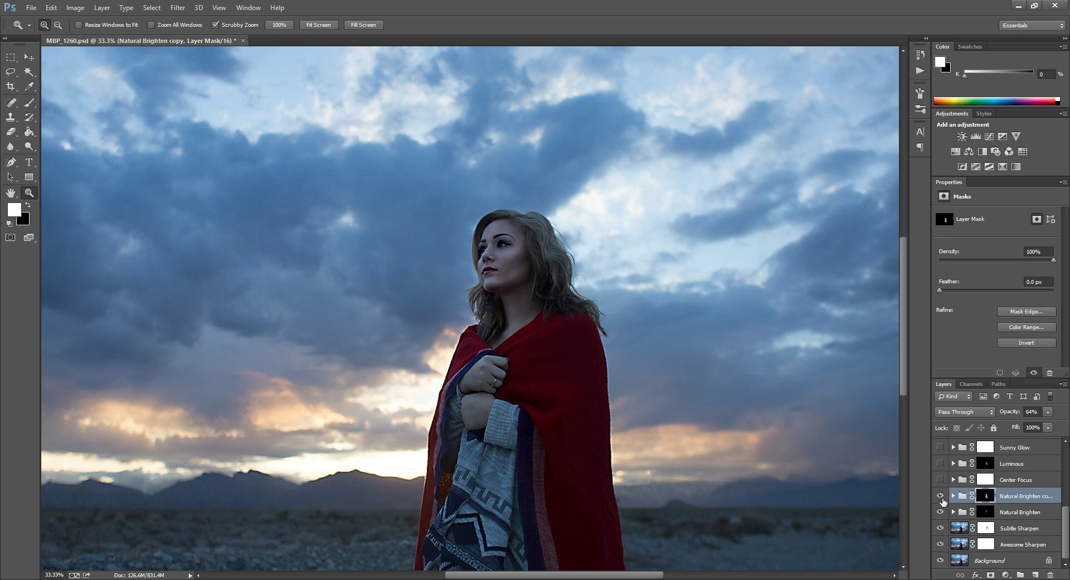
pyautogui.click(940, 495)
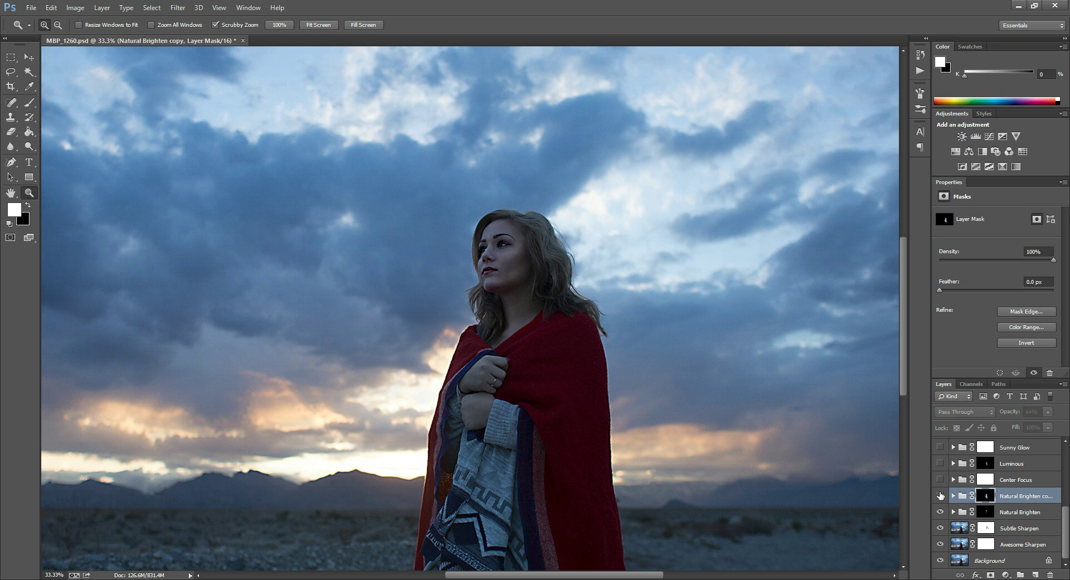
pyautogui.click(940, 495)
pyautogui.click(940, 495)
pyautogui.click(940, 495)
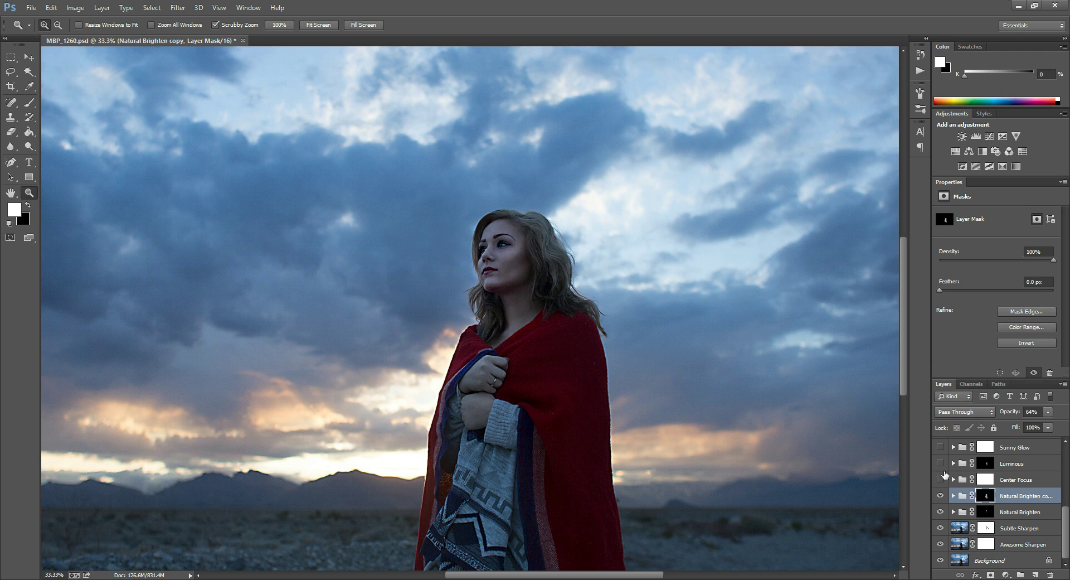
# Show the Center Focus group, checking its effect on the whole photo, and set its opacity to 41%.
pyautogui.click(1009, 480)
pyautogui.click(940, 479)
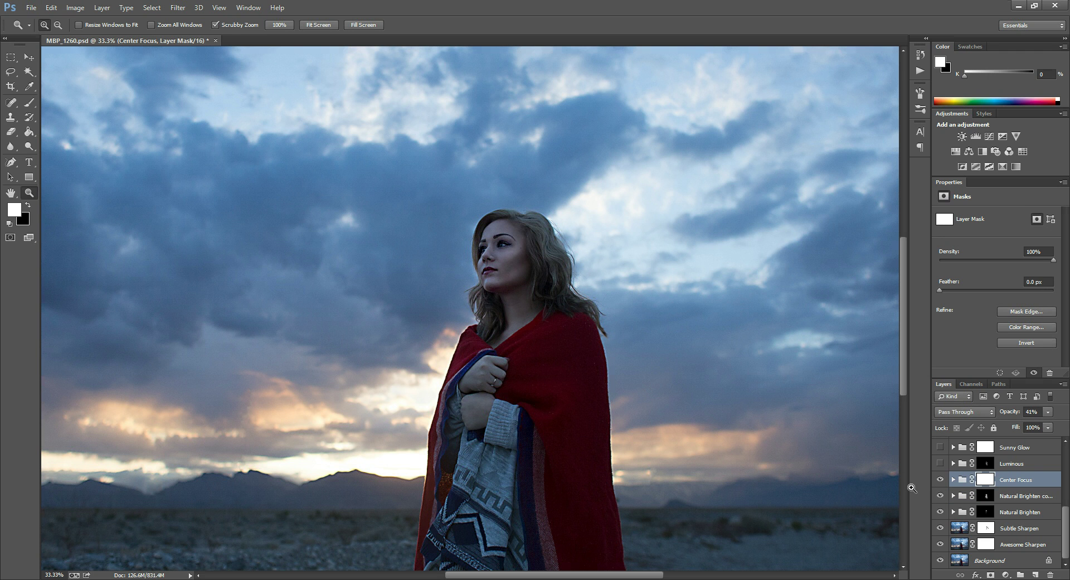
pyautogui.click(942, 482)
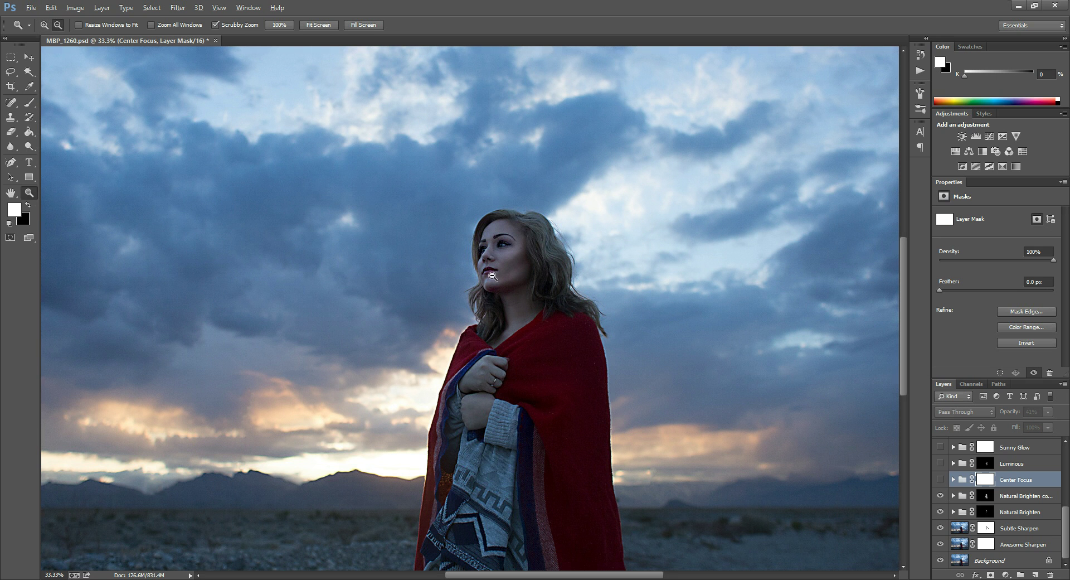
pyautogui.keyDown('alt'); pyautogui.click(426, 294); pyautogui.keyUp('alt')
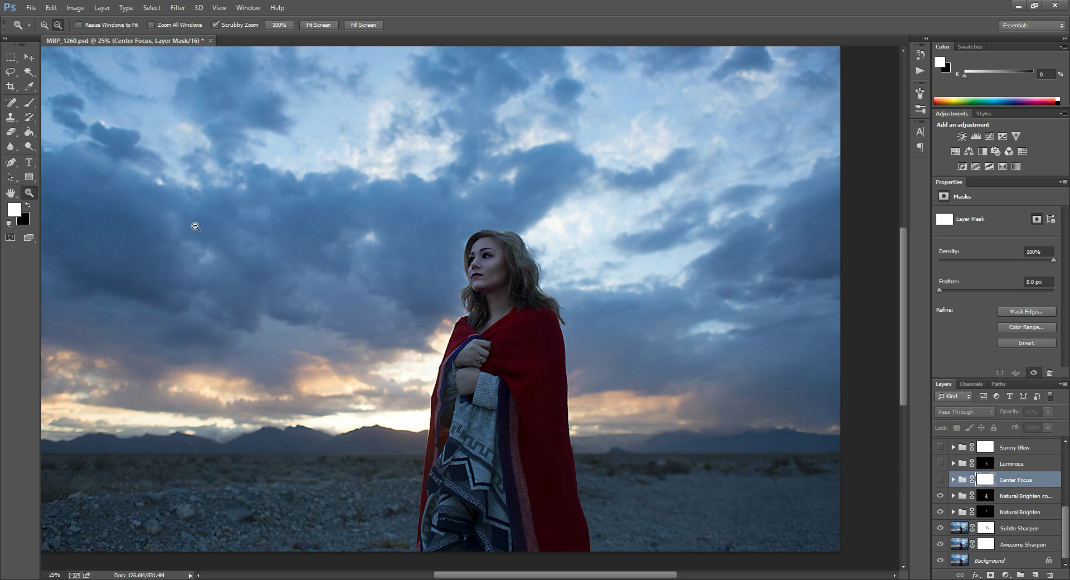
pyautogui.moveTo(552, 574); pyautogui.dragTo(540, 575)
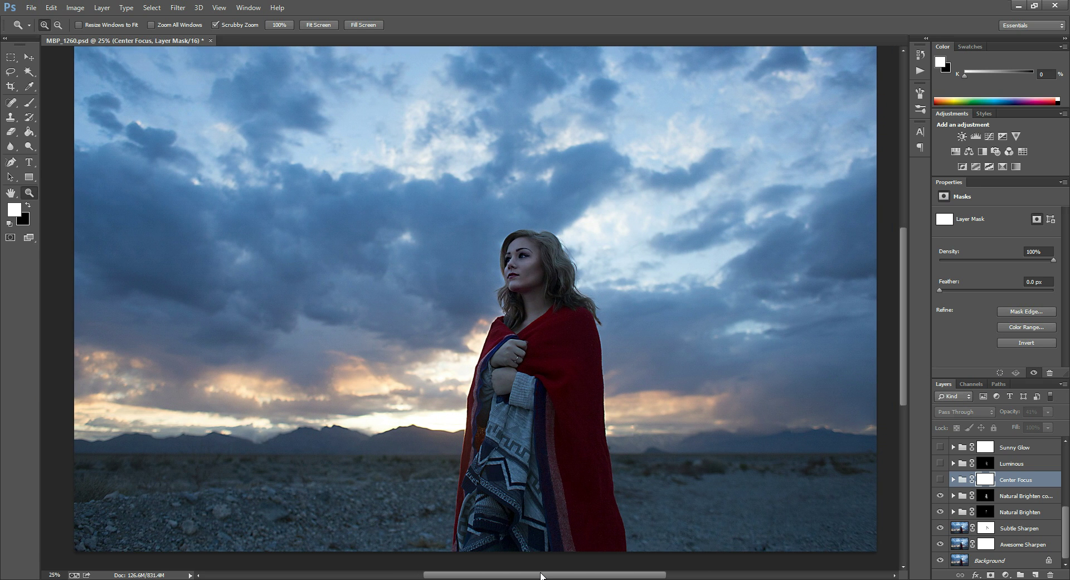
pyautogui.click(940, 480)
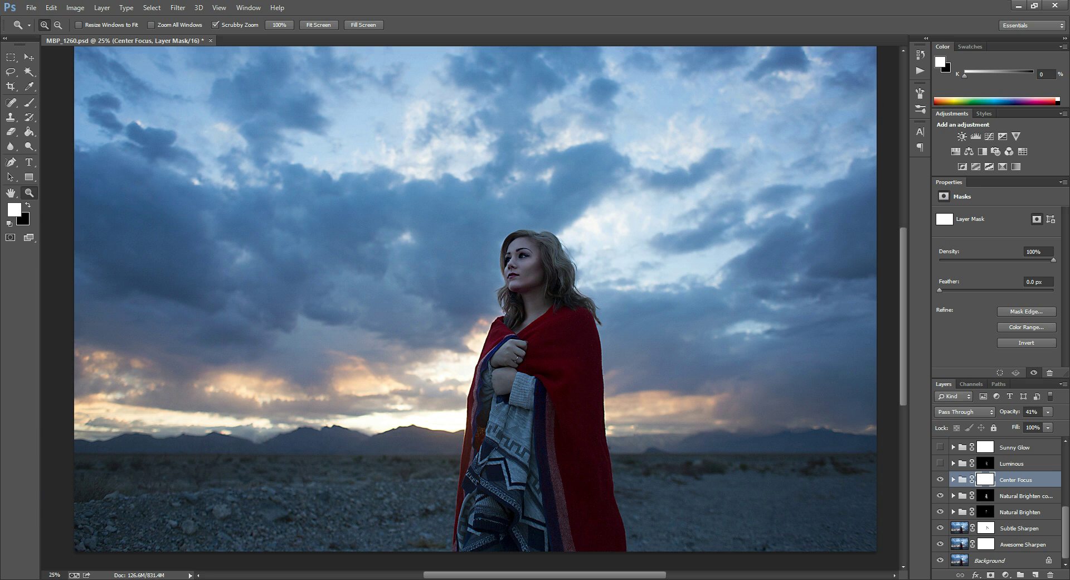
pyautogui.moveTo(1032, 423); pyautogui.dragTo(1064, 424)
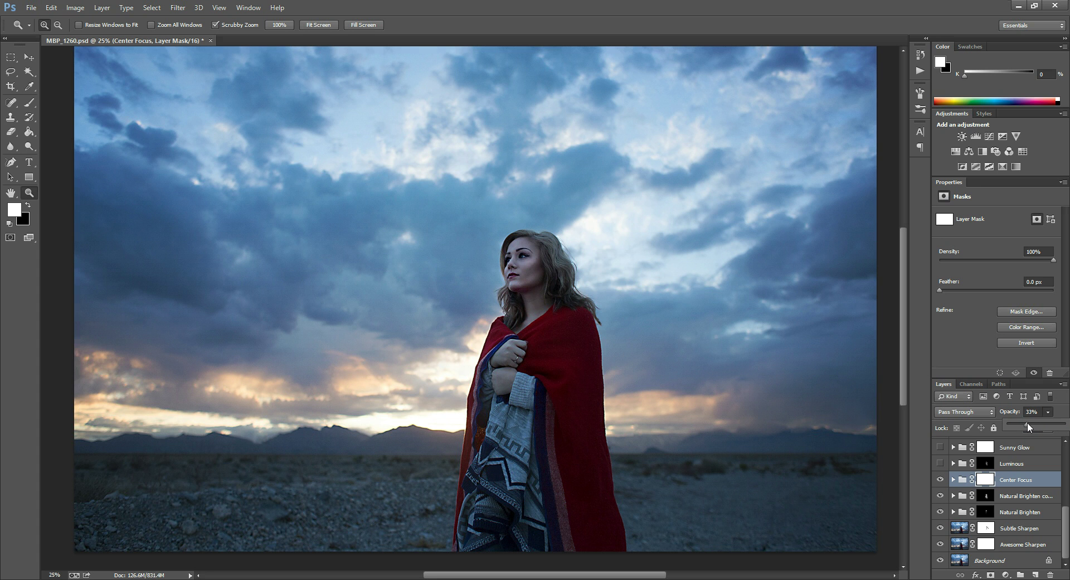
pyautogui.moveTo(1027, 423); pyautogui.dragTo(1028, 423)
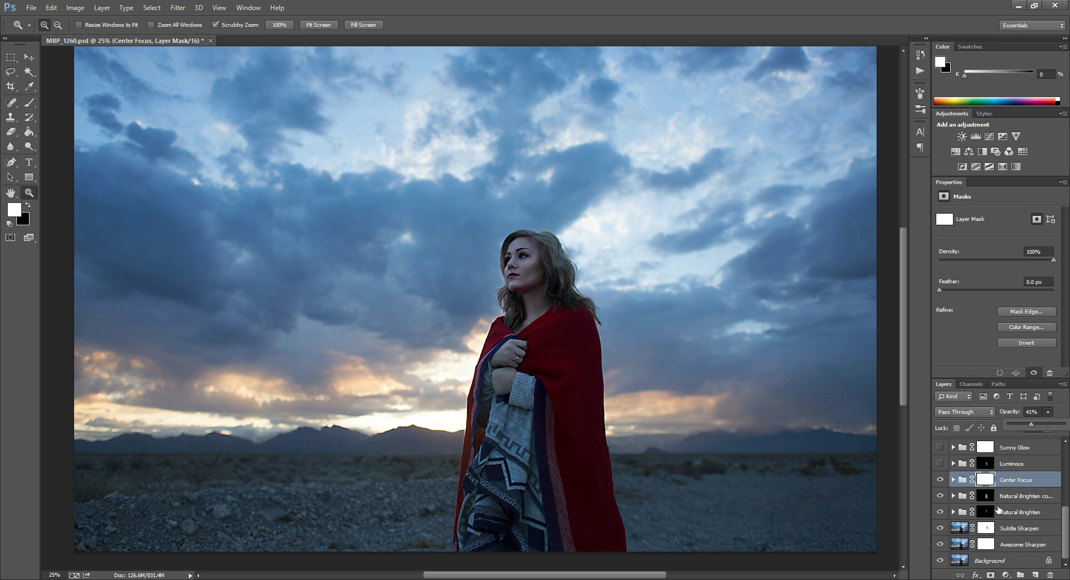
# Select the Luminous group and make it visible.
pyautogui.scroll(1, 1012, 493)
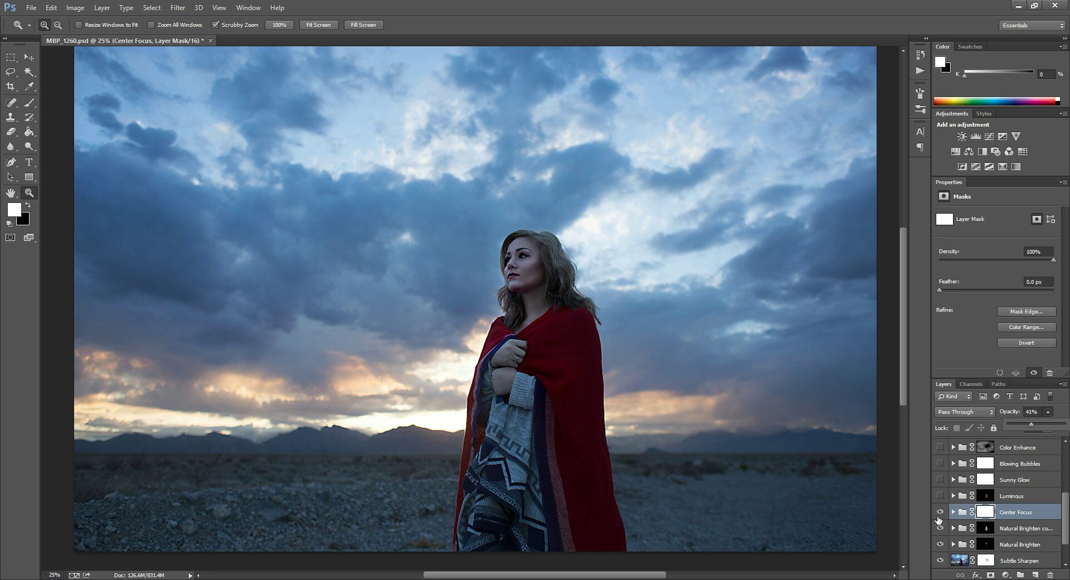
pyautogui.click(1014, 495)
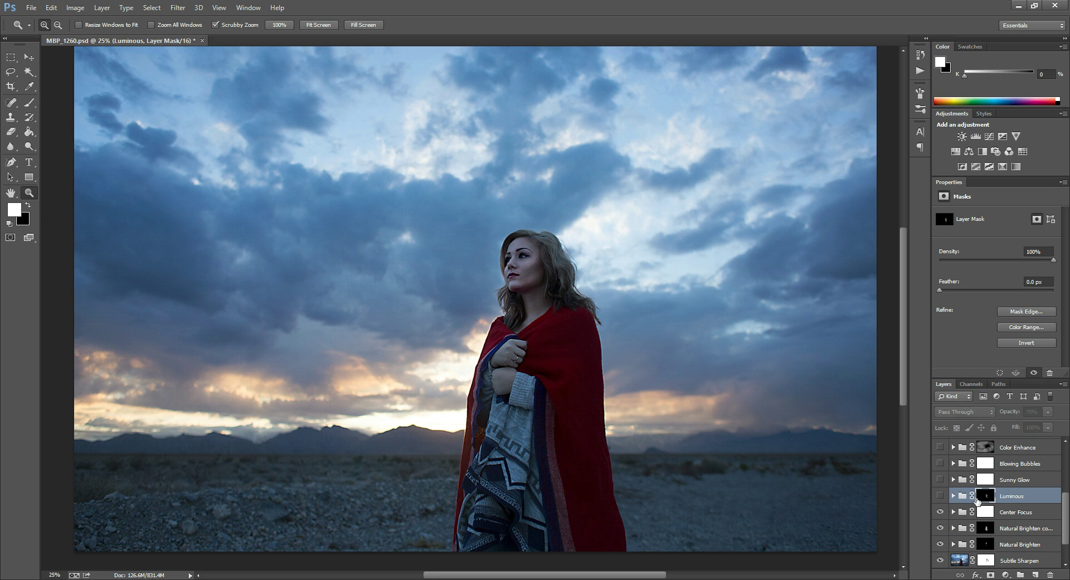
pyautogui.click(939, 495)
pyautogui.click(939, 497)
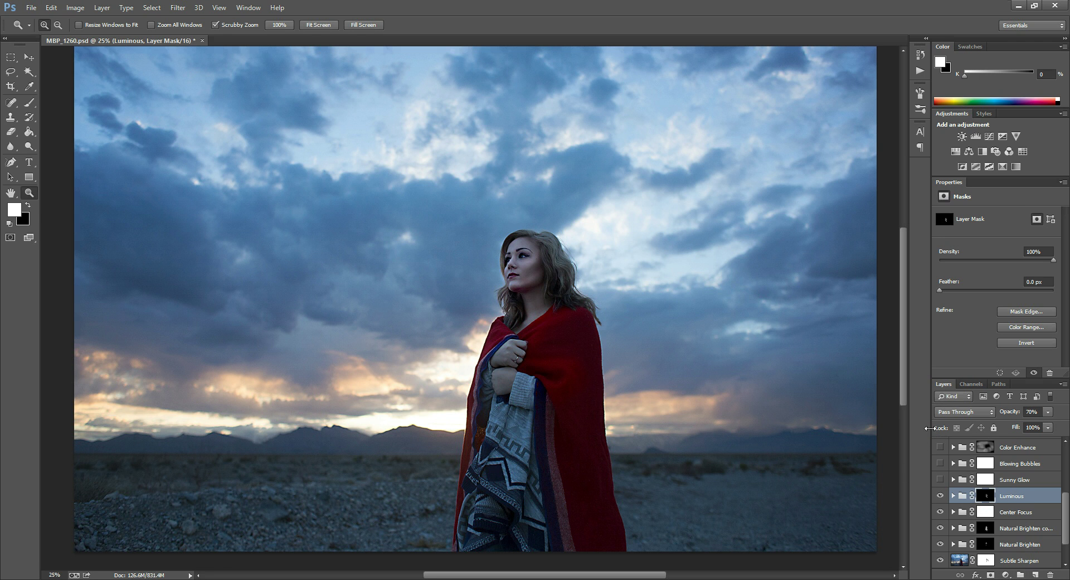
# Show the Sunny Glow group and compare the sky and ground colors with and without it.
pyautogui.click(956, 482)
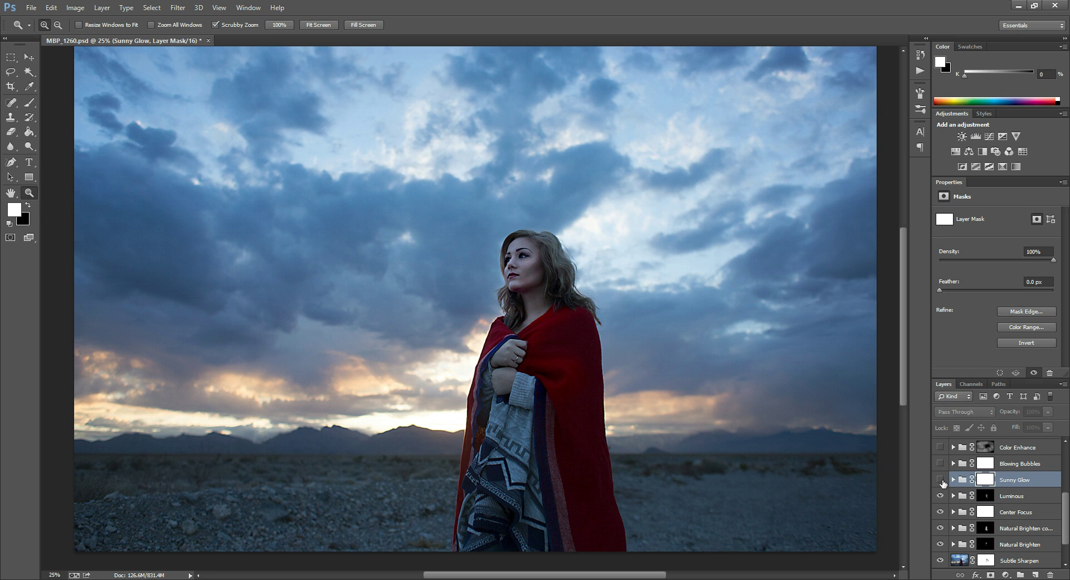
pyautogui.click(940, 479)
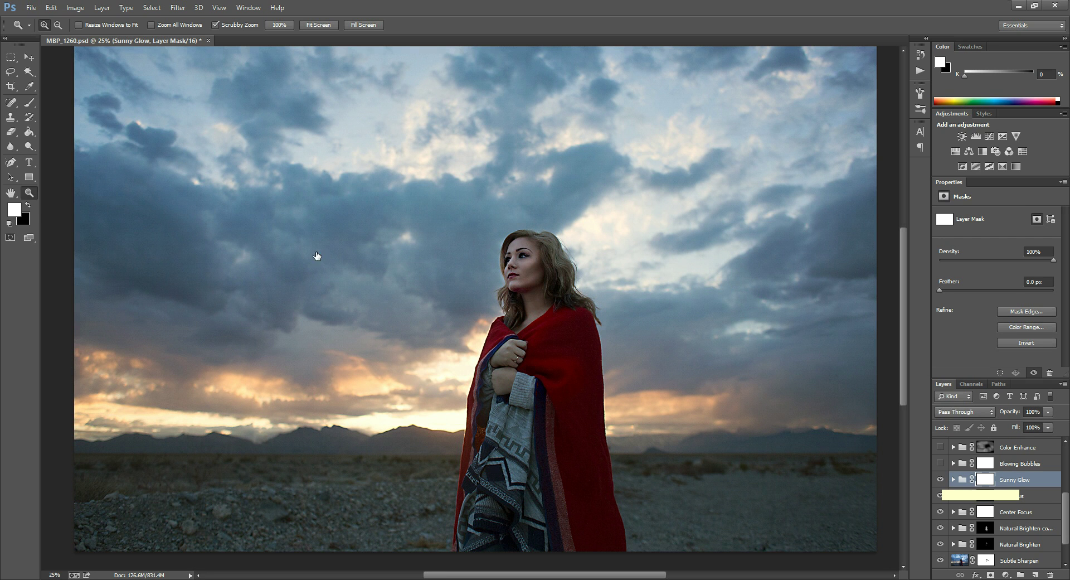
pyautogui.click(940, 480)
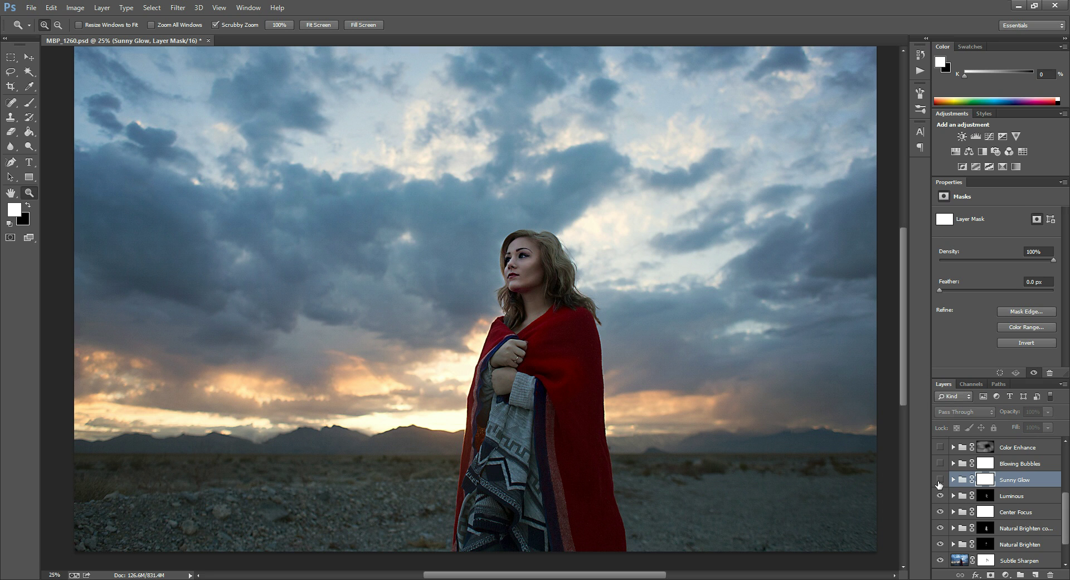
pyautogui.click(940, 480)
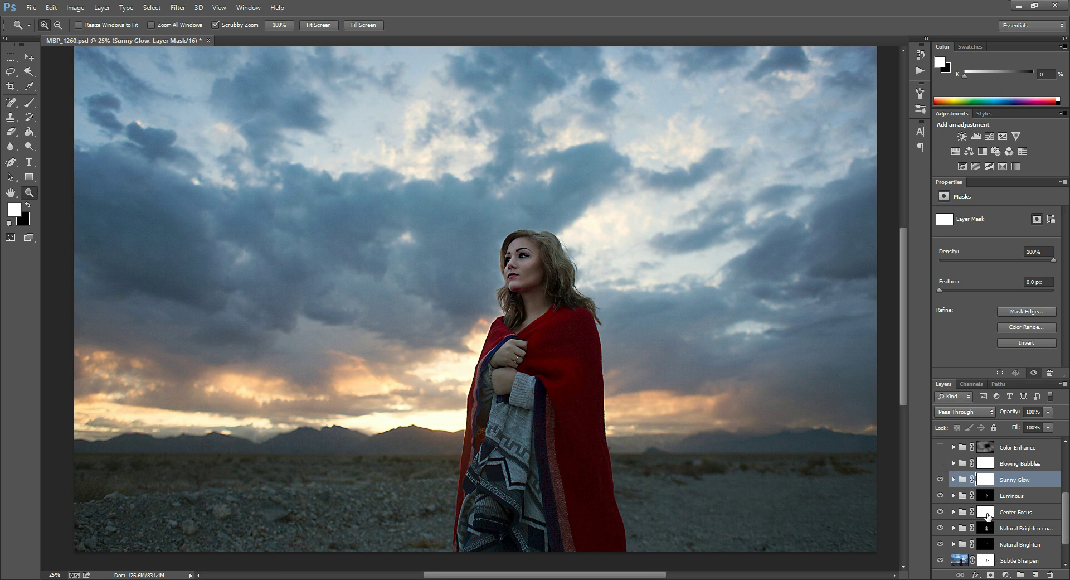
# Show the Blowing Bubbles and Color Enhance groups and select Color Enhance's layer mask.
pyautogui.scroll(1, 955, 502)
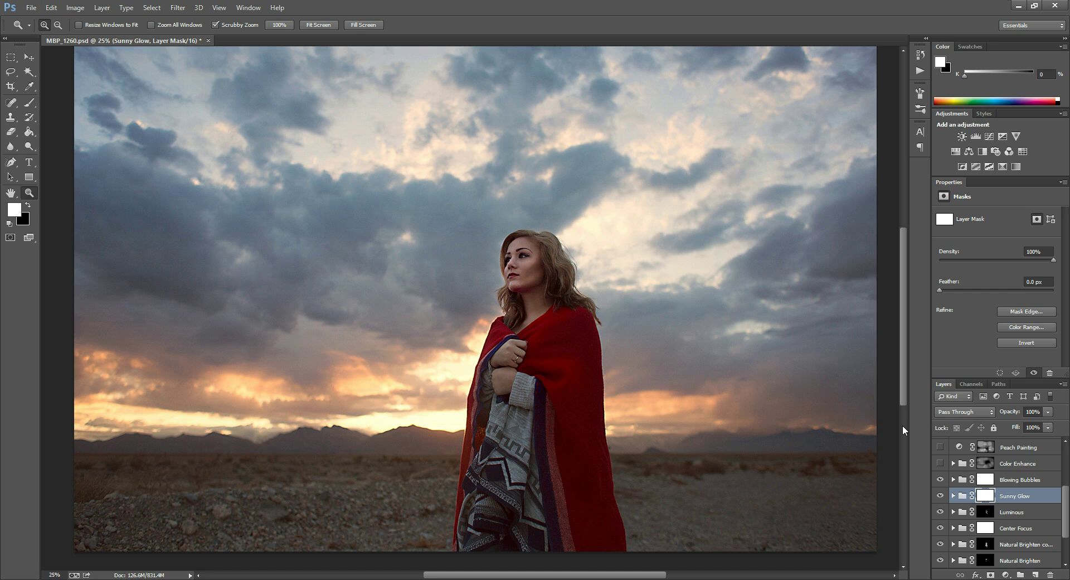
pyautogui.click(973, 464)
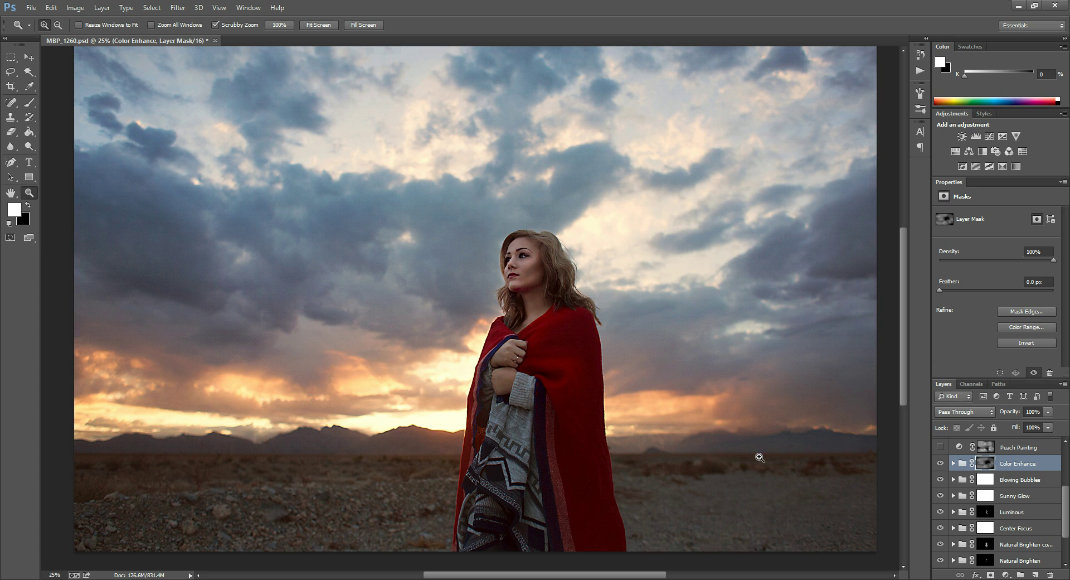
# Inspect the Color Enhance layer mask on its own and compare the photo with and without the Color Enhance group.
pyautogui.keyDown('alt'); pyautogui.click(985, 463); pyautogui.keyUp('alt')
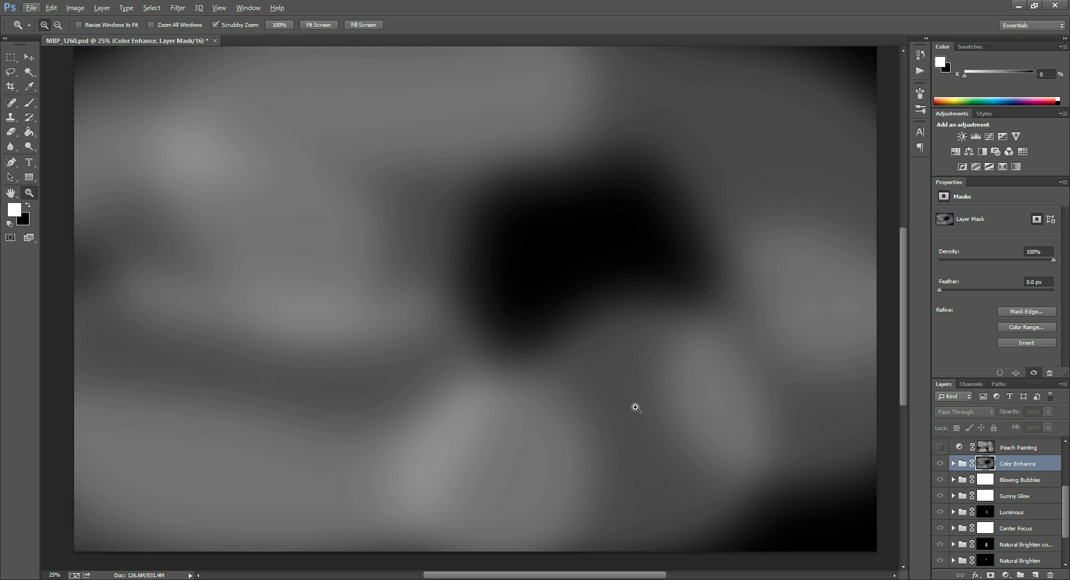
pyautogui.keyDown('alt'); pyautogui.click(981, 463); pyautogui.keyUp('alt')
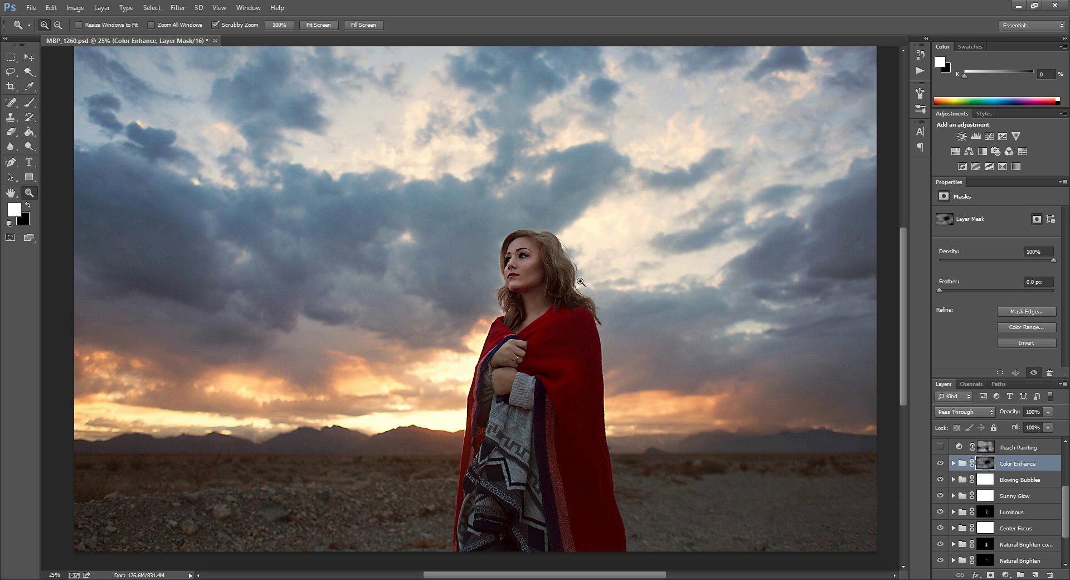
pyautogui.click(941, 464)
pyautogui.click(940, 463)
# Show the Peach Painting layer, checking the sky and ground colors with and without it.
pyautogui.scroll(2, 977, 514)
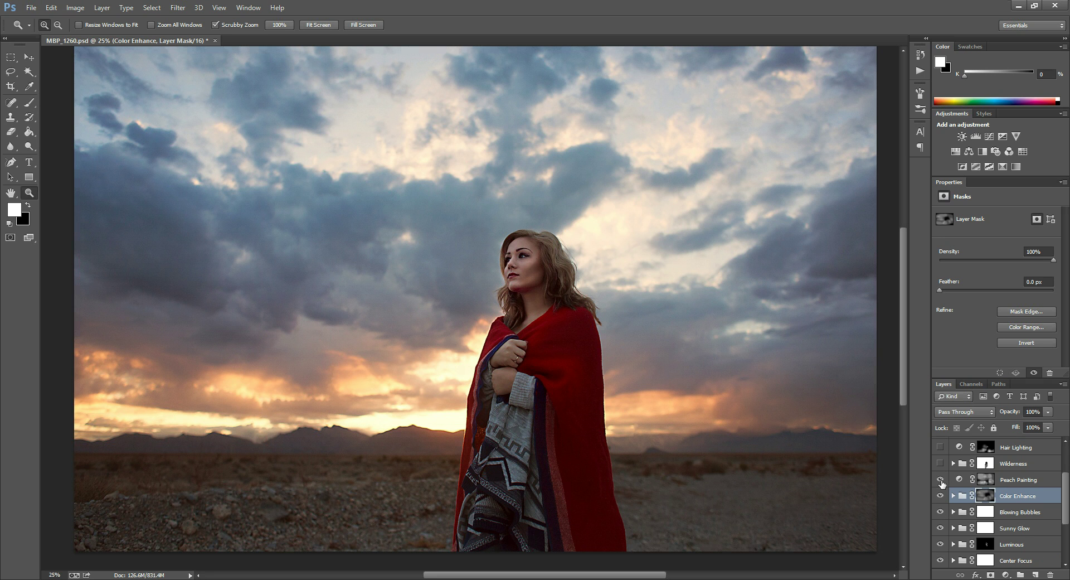
pyautogui.click(941, 480)
pyautogui.click(940, 480)
pyautogui.click(941, 480)
# Show and select the Wilderness group, and inspect its layer mask on its own before returning to the photo.
pyautogui.scroll(1, 984, 501)
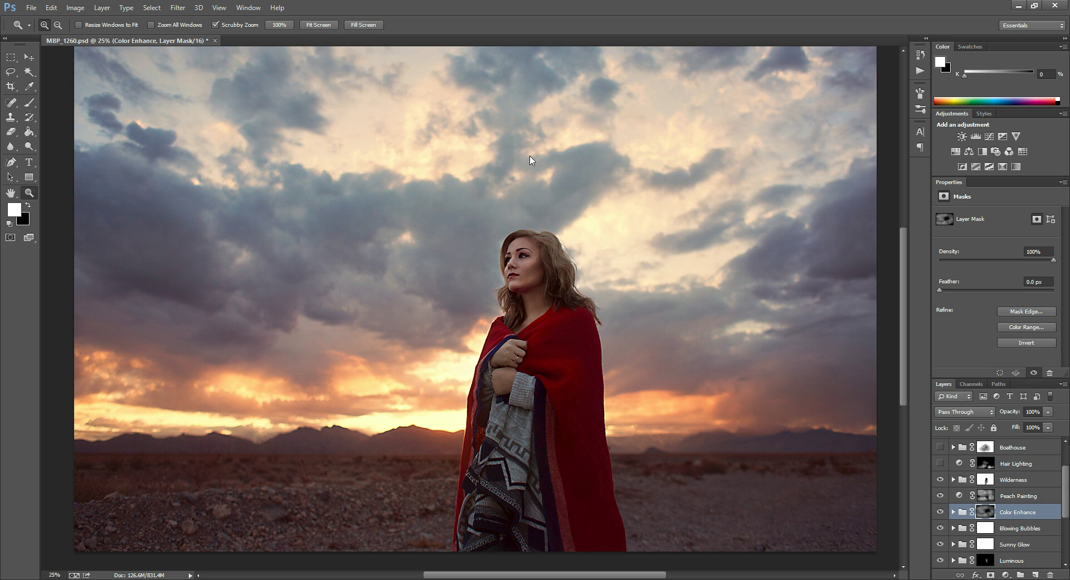
pyautogui.click(1022, 480)
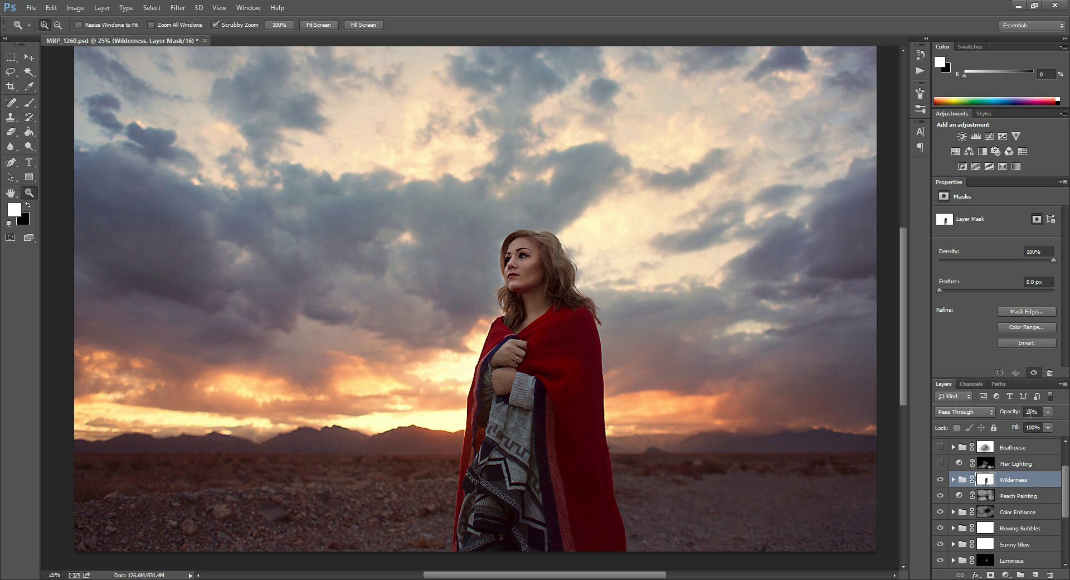
pyautogui.keyDown('alt'); pyautogui.click(985, 480); pyautogui.keyUp('alt')
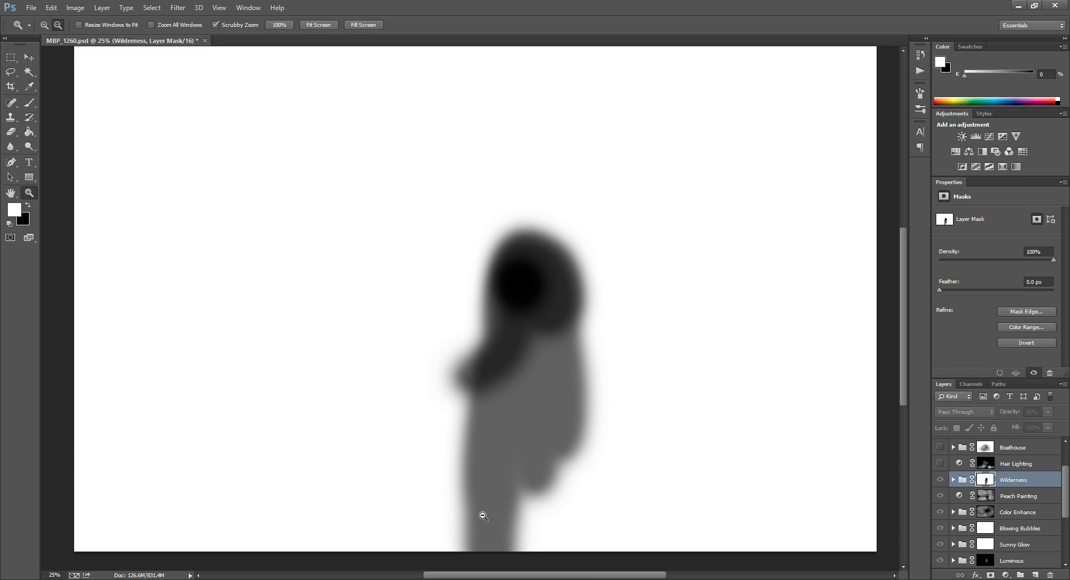
pyautogui.keyDown('alt'); pyautogui.click(984, 483); pyautogui.keyUp('alt')
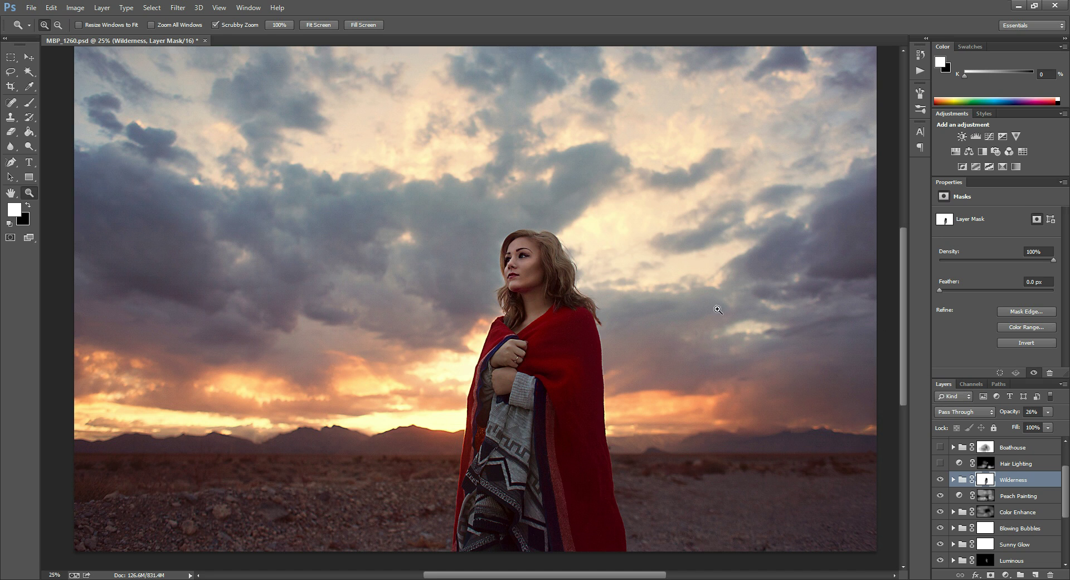
# Select the Hair Lighting layer's mask and show the layer, comparing the hair and ground with and without it.
pyautogui.click(989, 466)
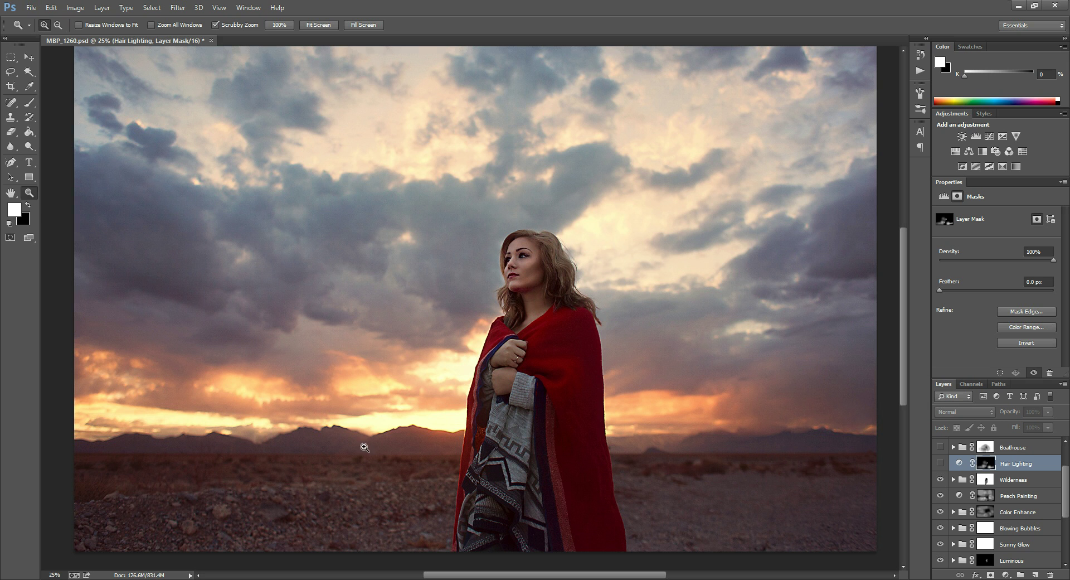
pyautogui.click(939, 464)
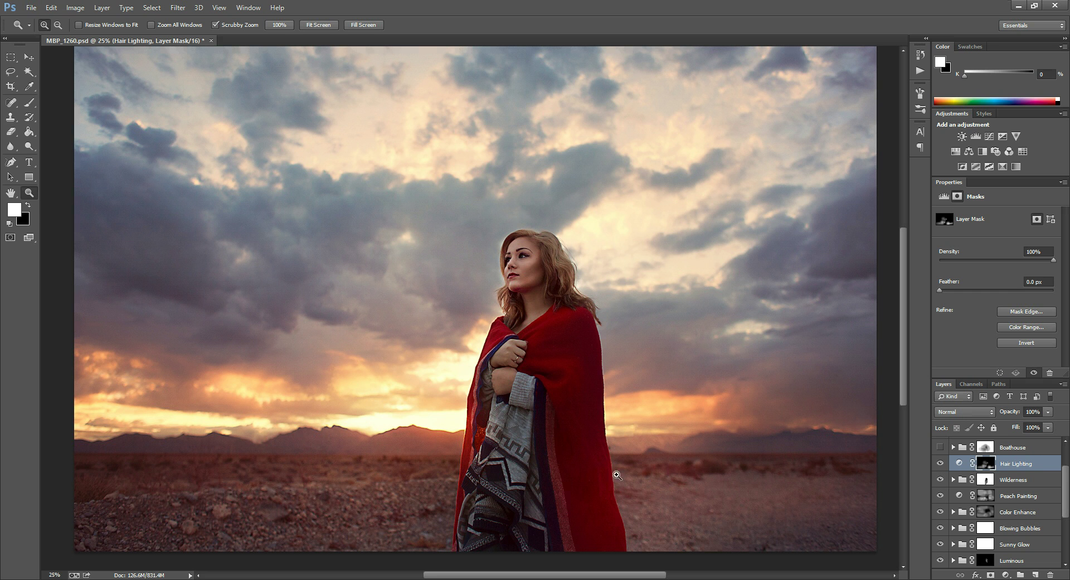
pyautogui.click(941, 463)
pyautogui.click(939, 463)
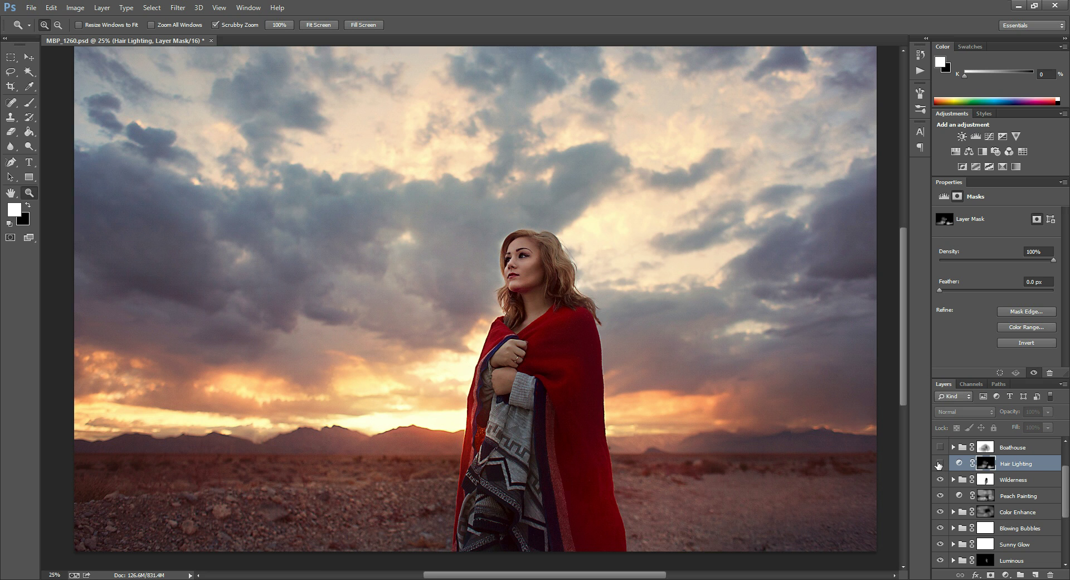
pyautogui.click(940, 463)
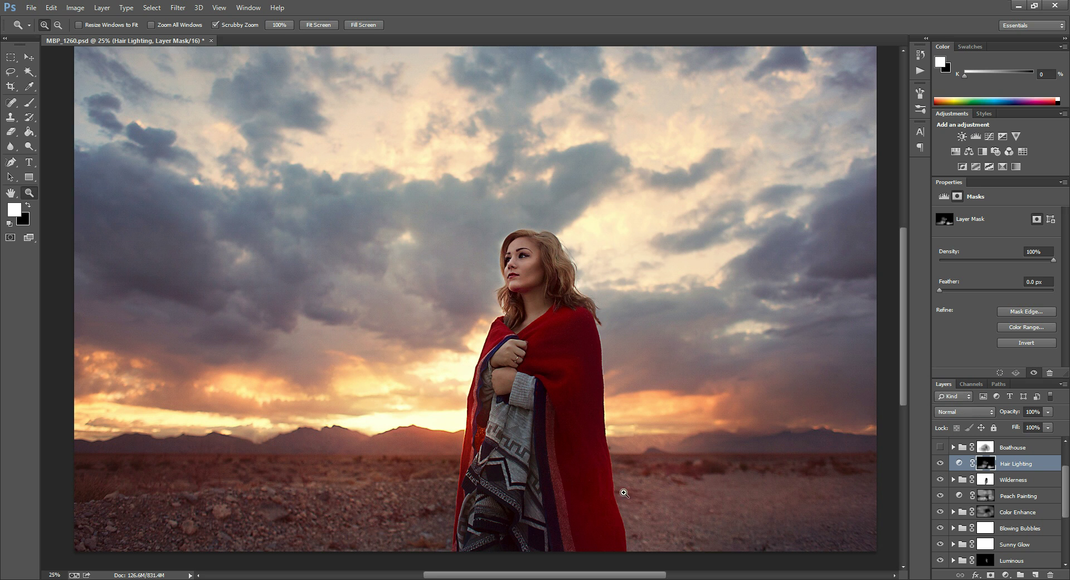
pyautogui.click(940, 463)
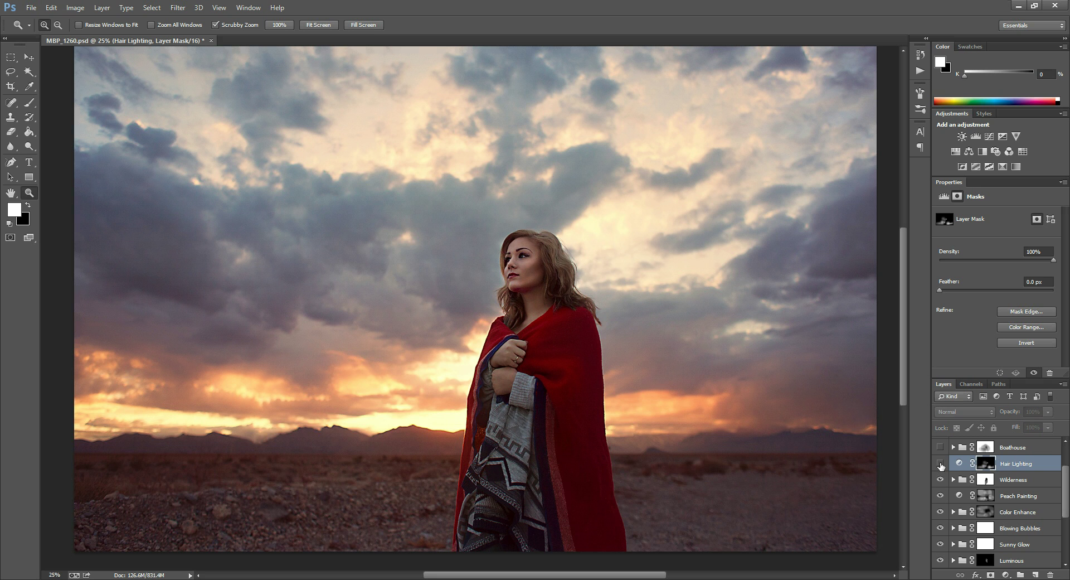
pyautogui.click(939, 463)
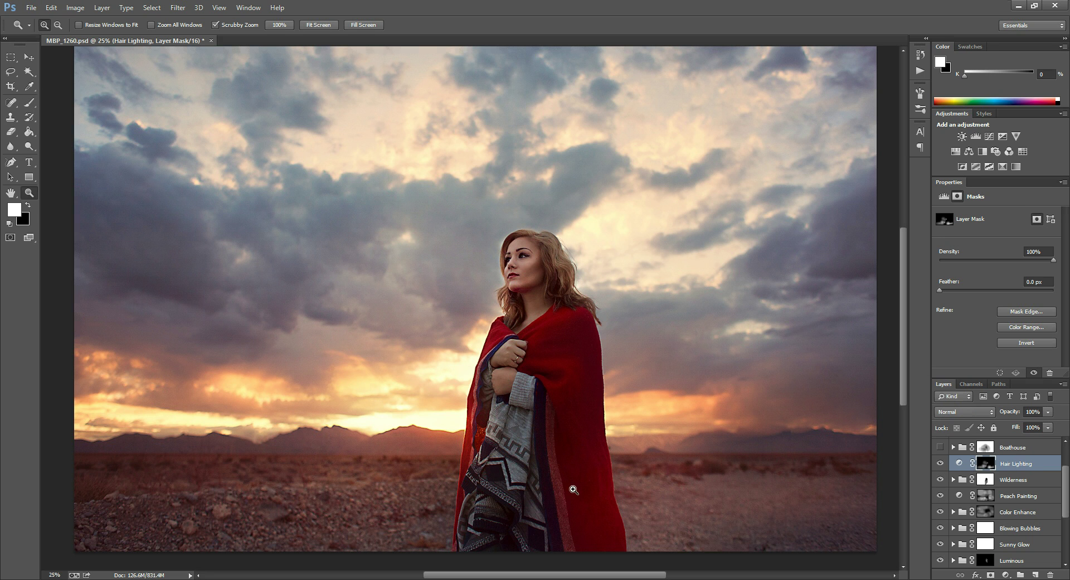
# Set up the Brush tool with a soft round tip at 700 px and 20% opacity for brushing the horizon glow beside the woman.
pyautogui.click(31, 105)
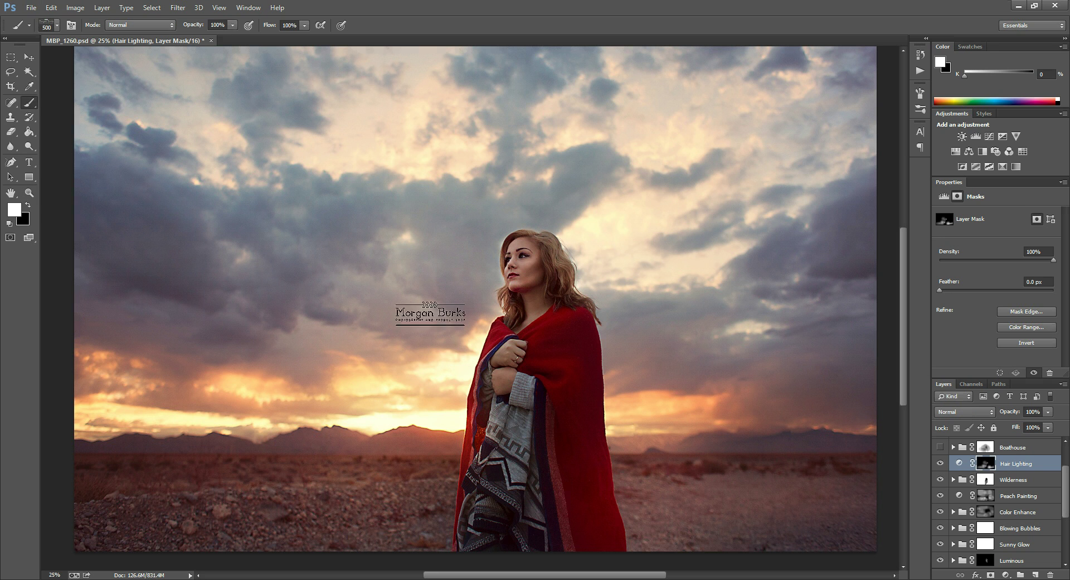
pyautogui.click(58, 25)
pyautogui.scroll(3, 130, 160)
pyautogui.scroll(5, 129, 157)
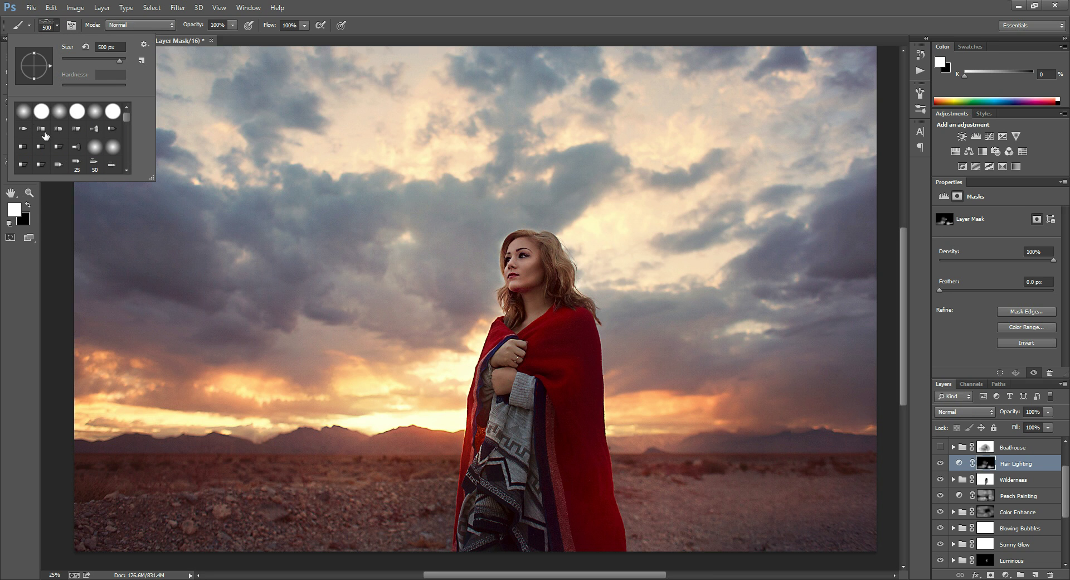
pyautogui.click(24, 114)
pyautogui.click(4, 368)
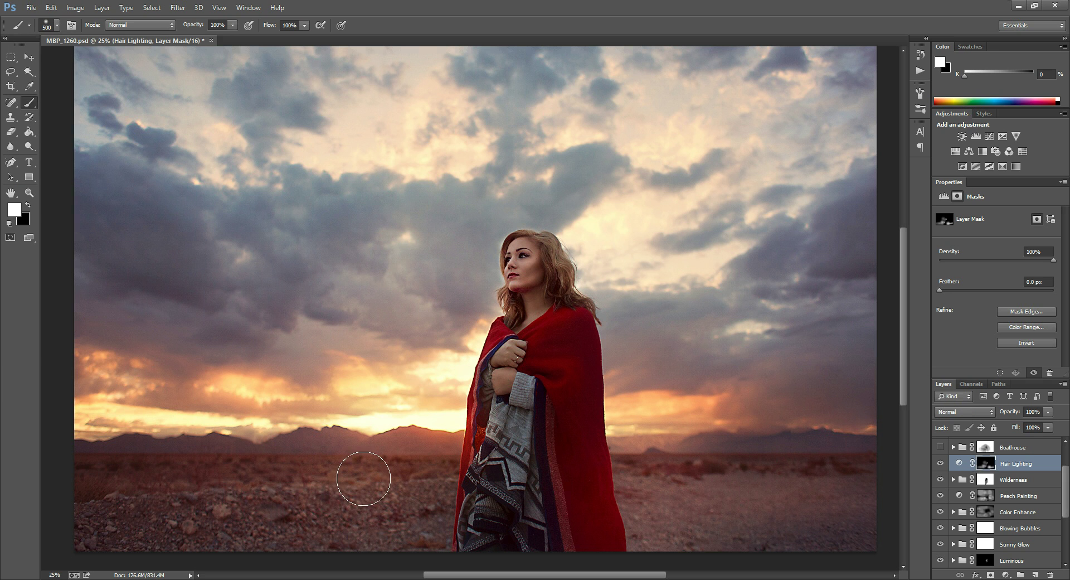
pyautogui.press(']')
pyautogui.press(']')
pyautogui.press('[')
pyautogui.press('[')
pyautogui.press('2')
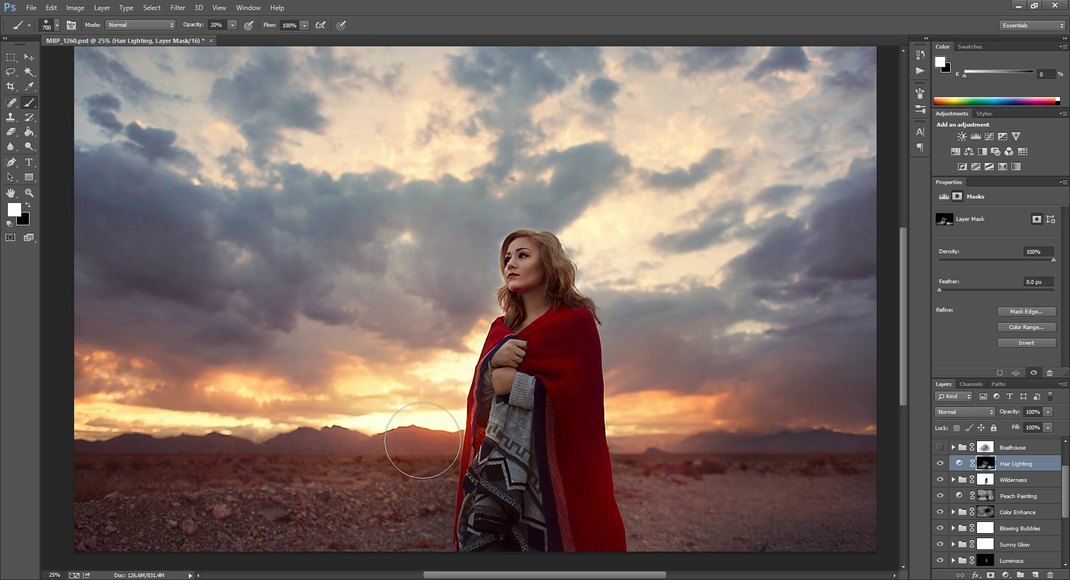
pyautogui.moveTo(444, 439)
pyautogui.mouseDown()
pyautogui.moveTo(448, 398)
pyautogui.moveTo(431, 392)
pyautogui.moveTo(382, 404)
pyautogui.moveTo(335, 391)
pyautogui.moveTo(299, 408)
pyautogui.moveTo(272, 397)
pyautogui.moveTo(423, 406)
pyautogui.moveTo(424, 417)
pyautogui.moveTo(289, 443)
pyautogui.moveTo(298, 415)
pyautogui.moveTo(420, 392)
pyautogui.moveTo(463, 408)
pyautogui.moveTo(355, 420)
pyautogui.moveTo(286, 404)
pyautogui.moveTo(400, 422)
pyautogui.moveTo(424, 456)
pyautogui.moveTo(427, 421)
pyautogui.mouseUp()
# Inspect the Hair Lighting layer mask on its own, return to the photo, and reduce the brush size to 90 px.
pyautogui.keyDown('alt'); pyautogui.click(984, 462); pyautogui.keyUp('alt')
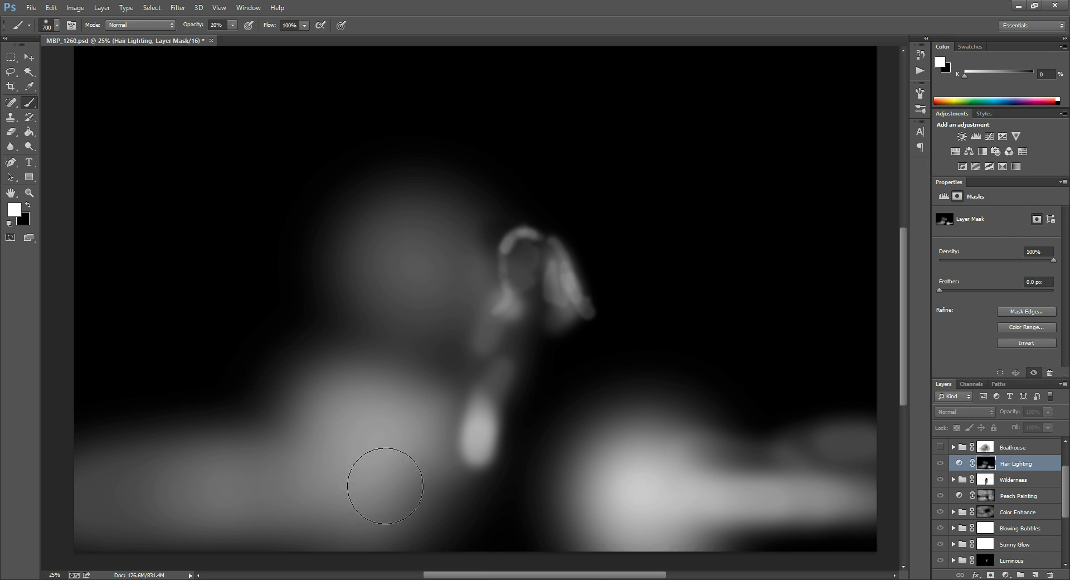
pyautogui.press('[')
pyautogui.press('[')
pyautogui.press('[')
pyautogui.press('[')
pyautogui.press('[')
pyautogui.press('[')
pyautogui.press('[')
pyautogui.press('[')
pyautogui.press('[')
pyautogui.keyDown('alt'); pyautogui.click(991, 470); pyautogui.keyUp('alt')
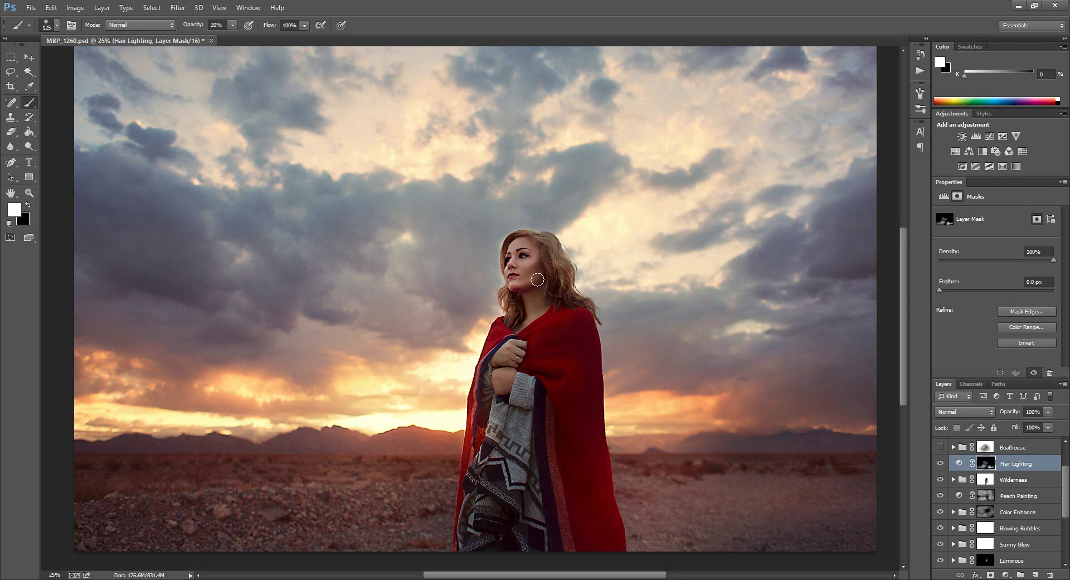
pyautogui.press('[')
pyautogui.press('[')
# Select the Boathouse group's mask, show the group, and inspect its layer mask on its own.
pyautogui.click(984, 447)
pyautogui.scroll(1, 984, 463)
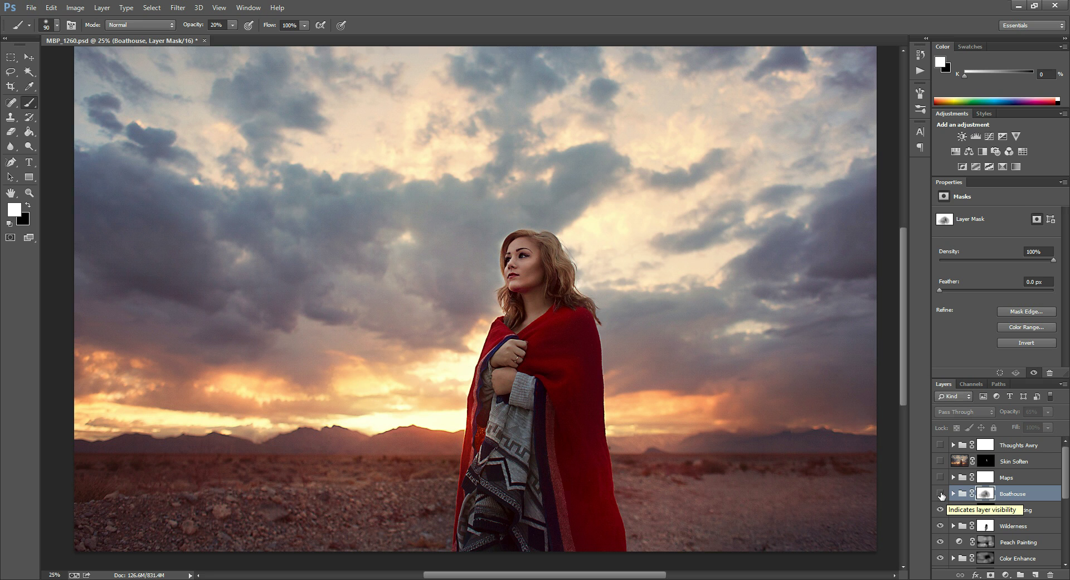
pyautogui.click(940, 493)
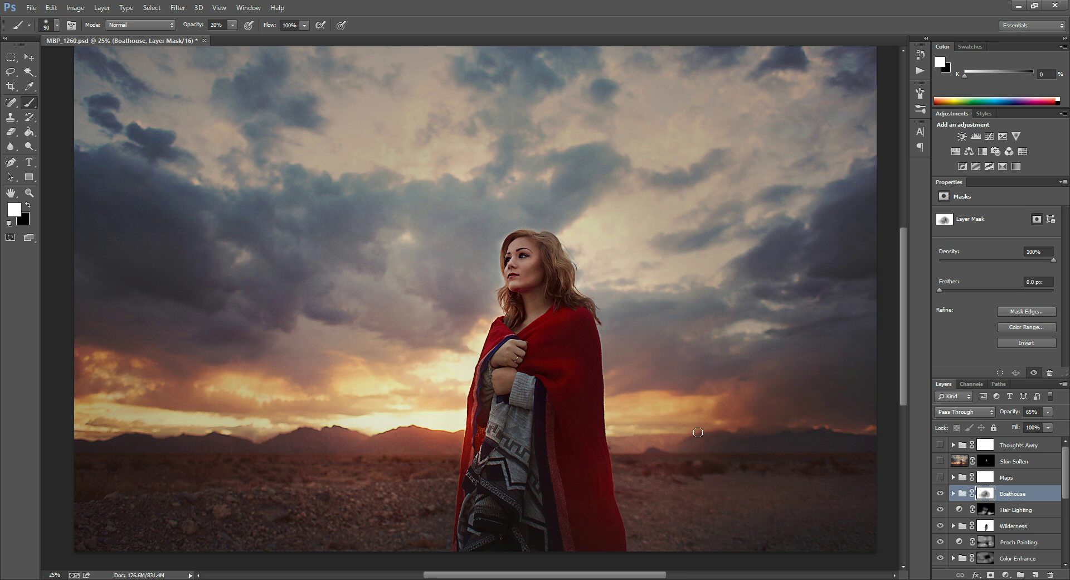
pyautogui.keyDown('alt'); pyautogui.click(981, 496); pyautogui.keyUp('alt')
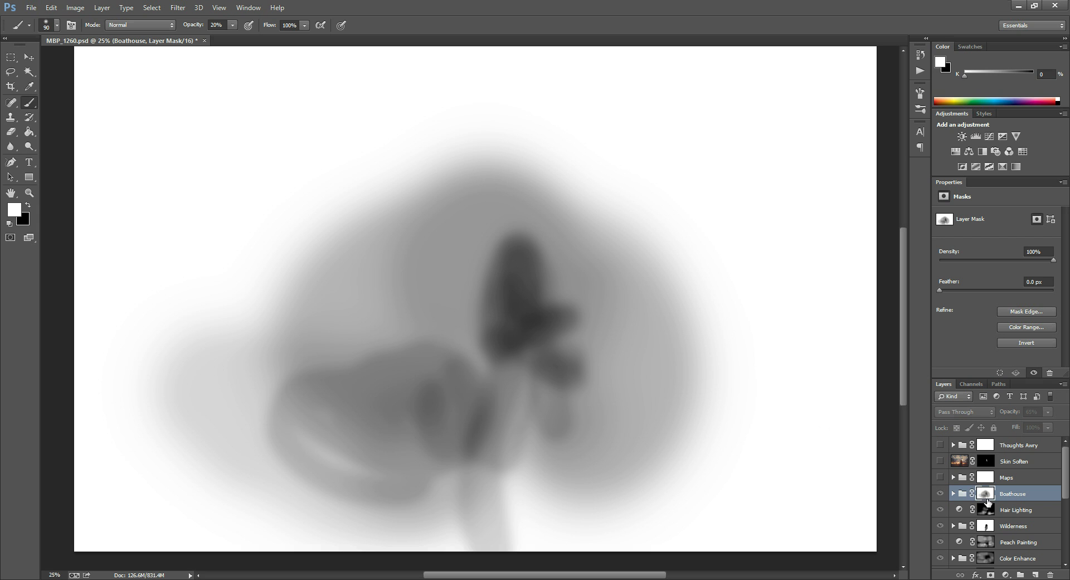
pyautogui.keyDown('alt'); pyautogui.click(988, 495); pyautogui.keyUp('alt')
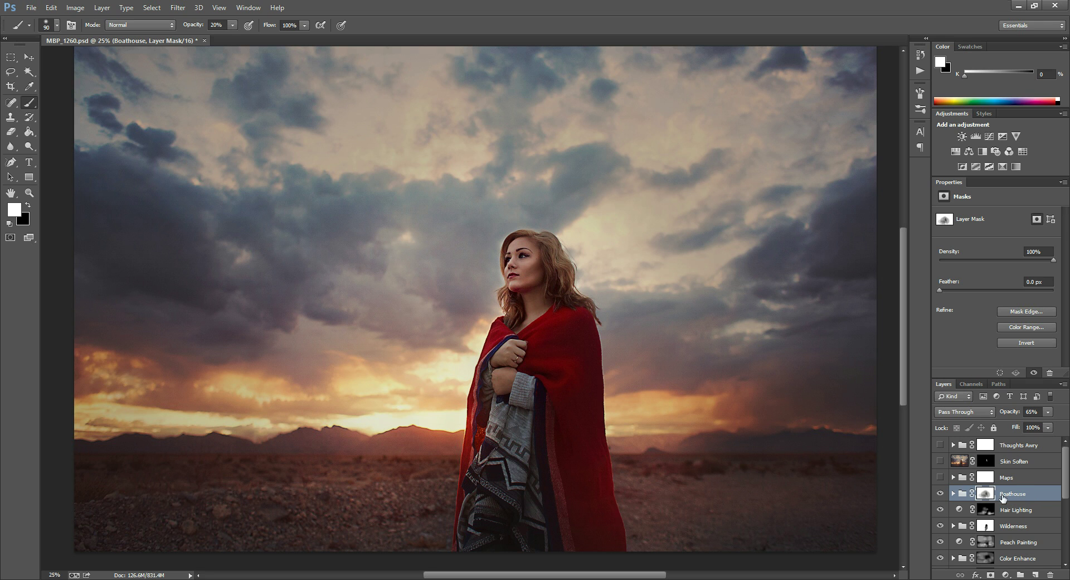
# Select and show the Maps group, and show the Skin Soften layer above it to view the woman's face up close.
pyautogui.click(941, 481)
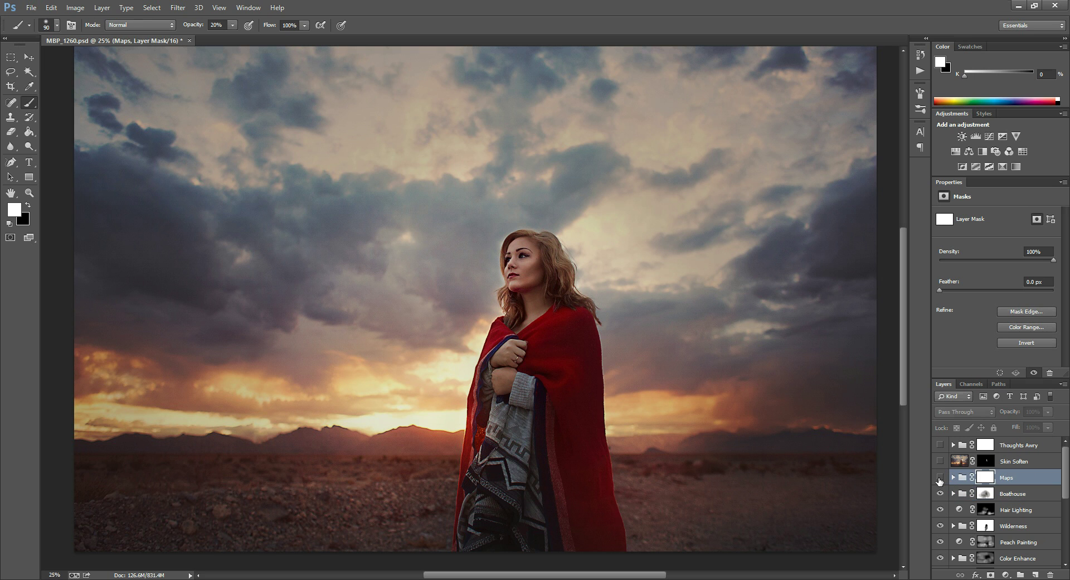
pyautogui.click(940, 478)
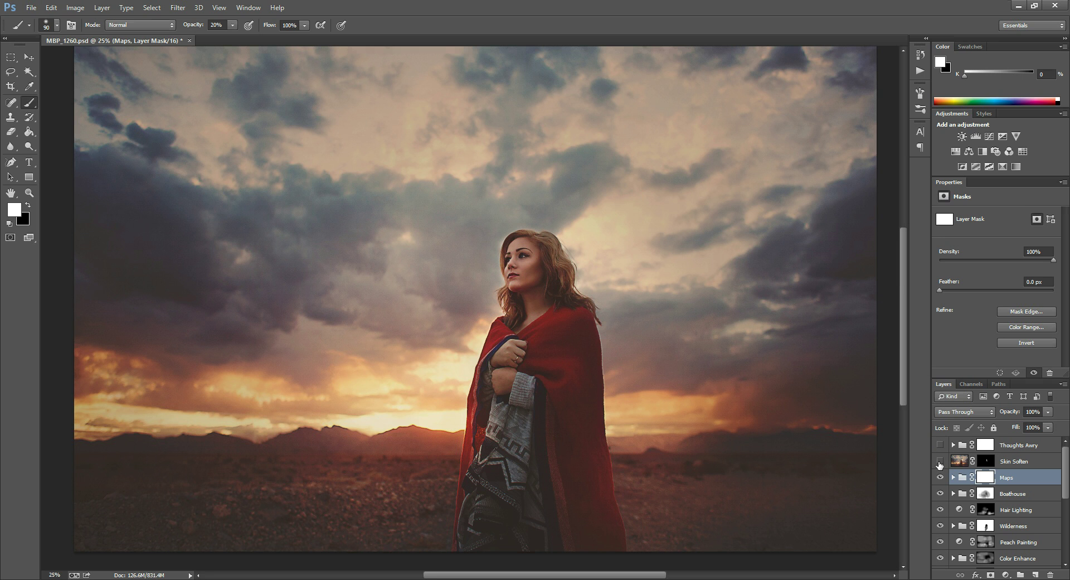
pyautogui.click(29, 193)
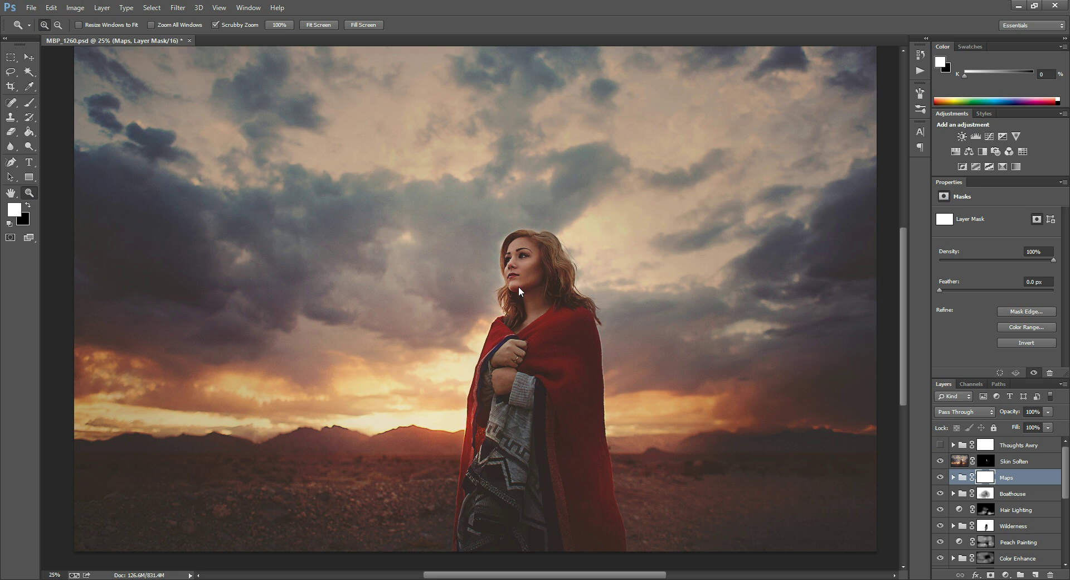
pyautogui.click(512, 252)
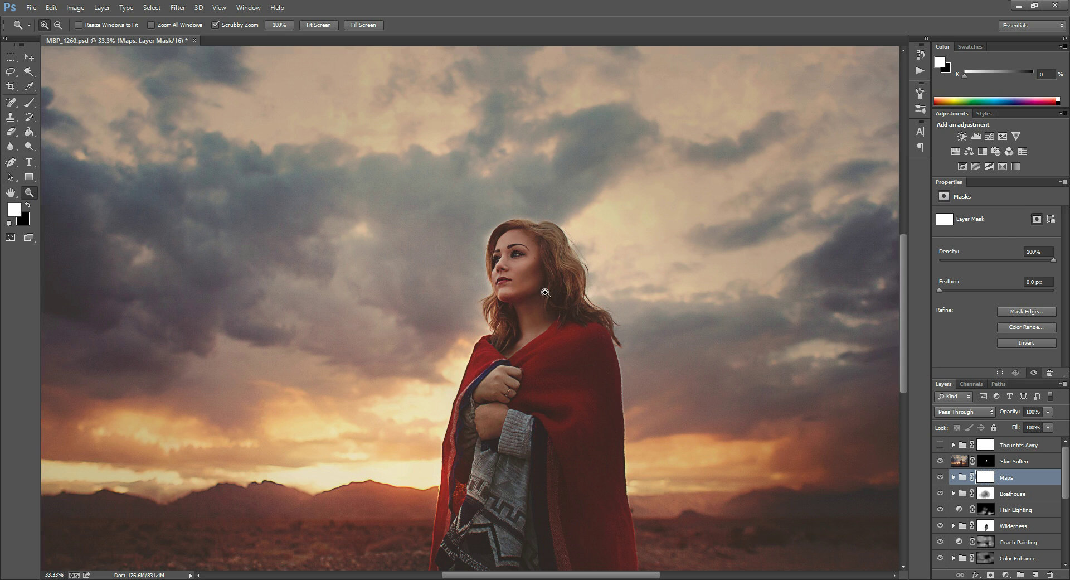
pyautogui.click(536, 242)
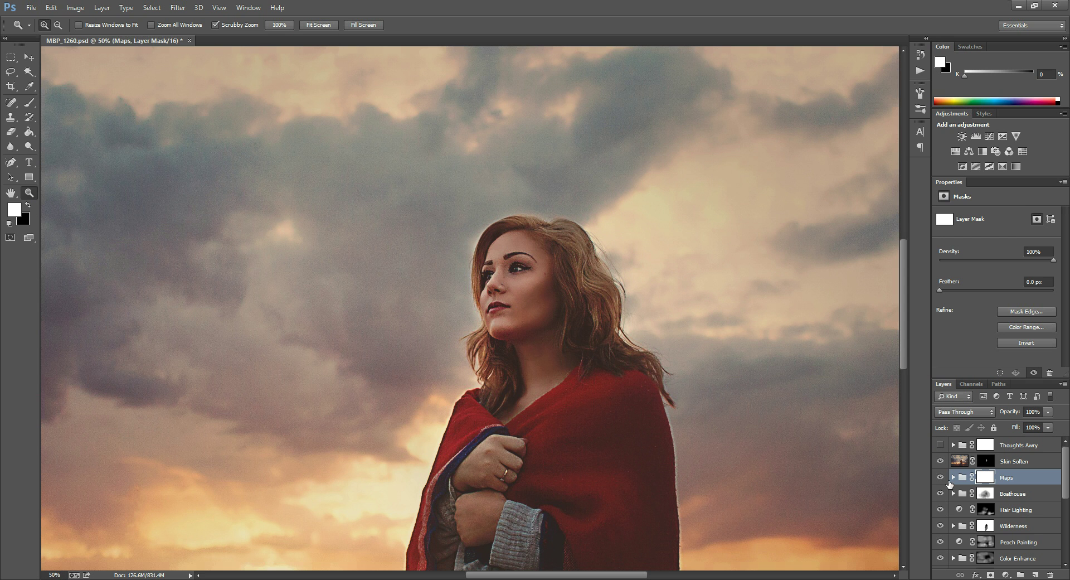
# Compare the woman's face with and without the Maps group and the Skin Soften layer, leaving both shown, and return to the whole photo.
pyautogui.click(942, 477)
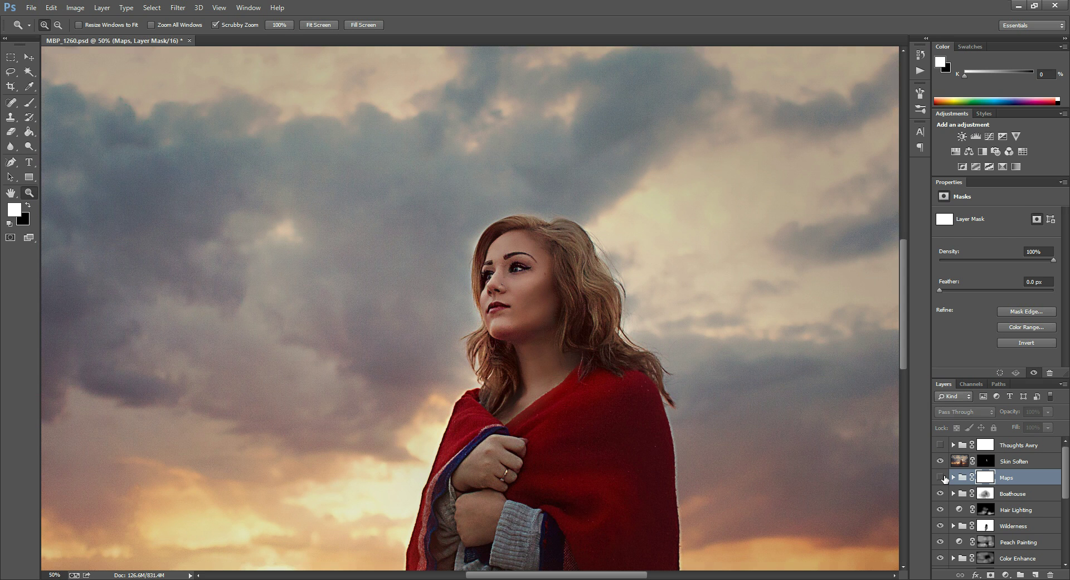
pyautogui.click(941, 477)
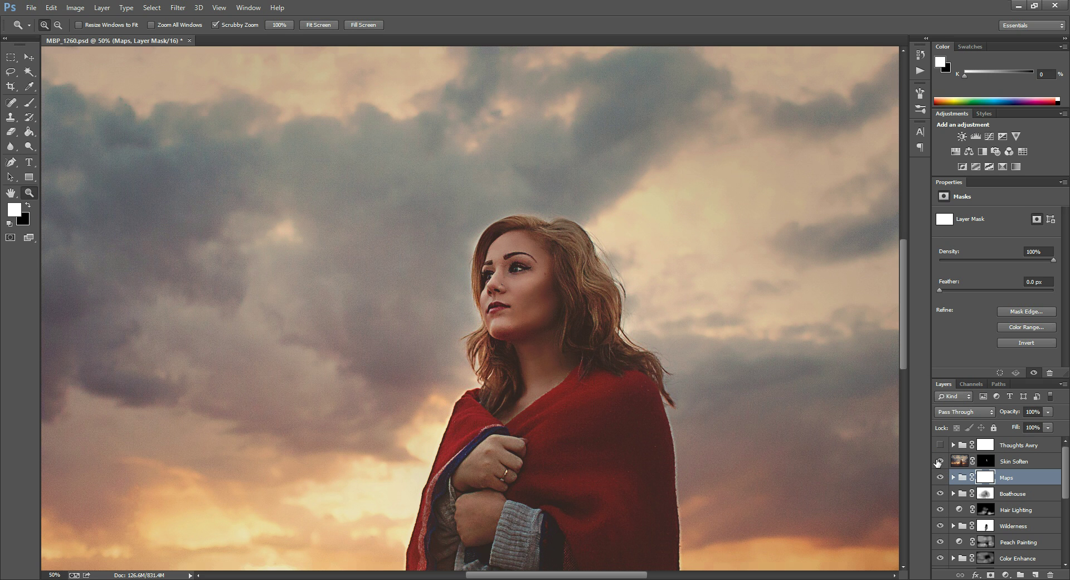
pyautogui.click(941, 461)
pyautogui.click(940, 478)
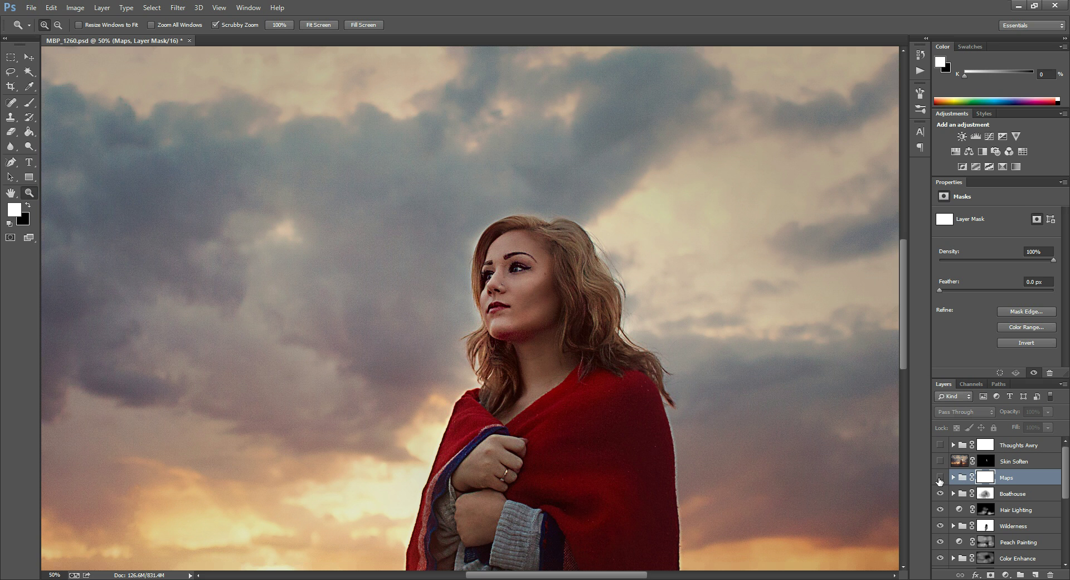
pyautogui.click(940, 477)
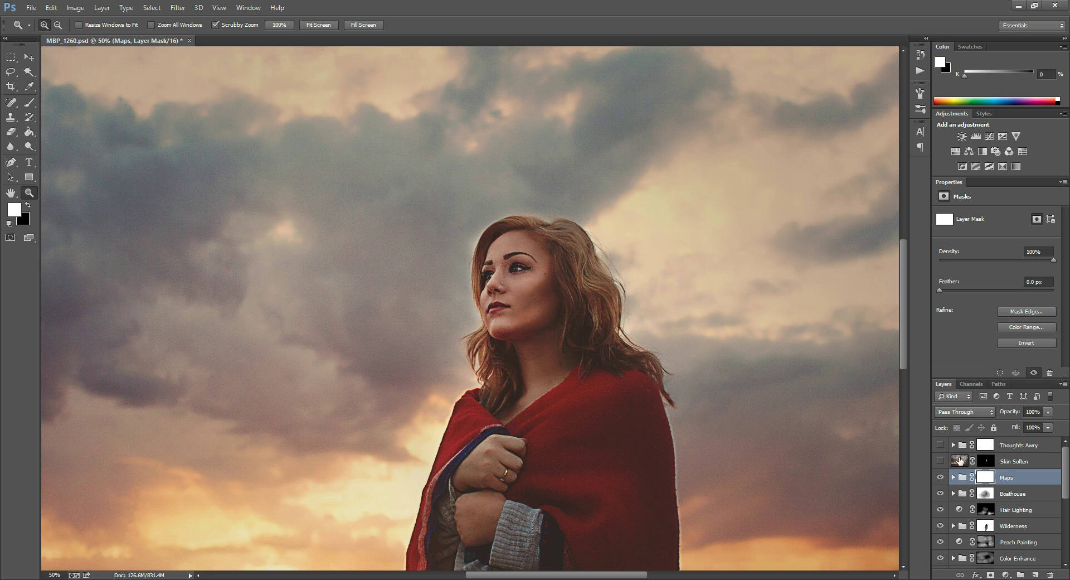
pyautogui.click(941, 462)
pyautogui.keyDown('alt'); pyautogui.click(490, 347); pyautogui.keyUp('alt')
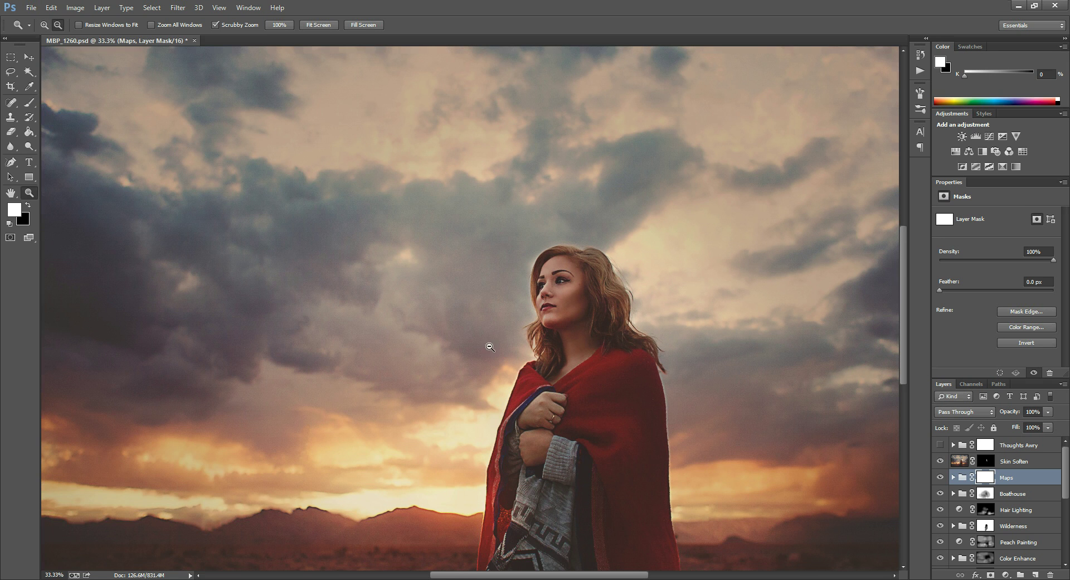
pyautogui.keyDown('alt'); pyautogui.click(490, 347); pyautogui.keyUp('alt')
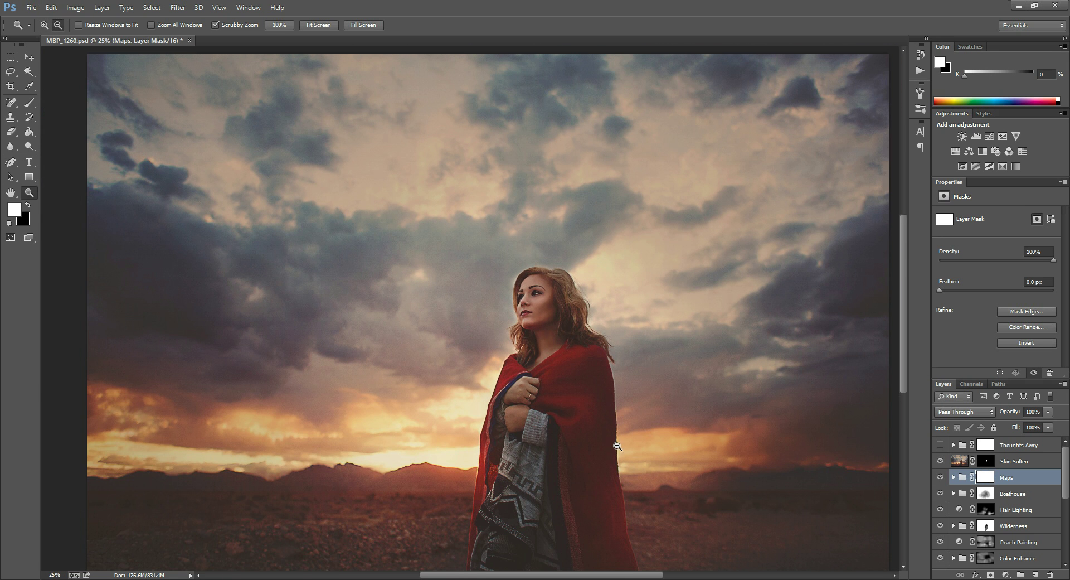
pyautogui.keyDown('alt'); pyautogui.click(617, 446); pyautogui.keyUp('alt')
pyautogui.click(452, 294)
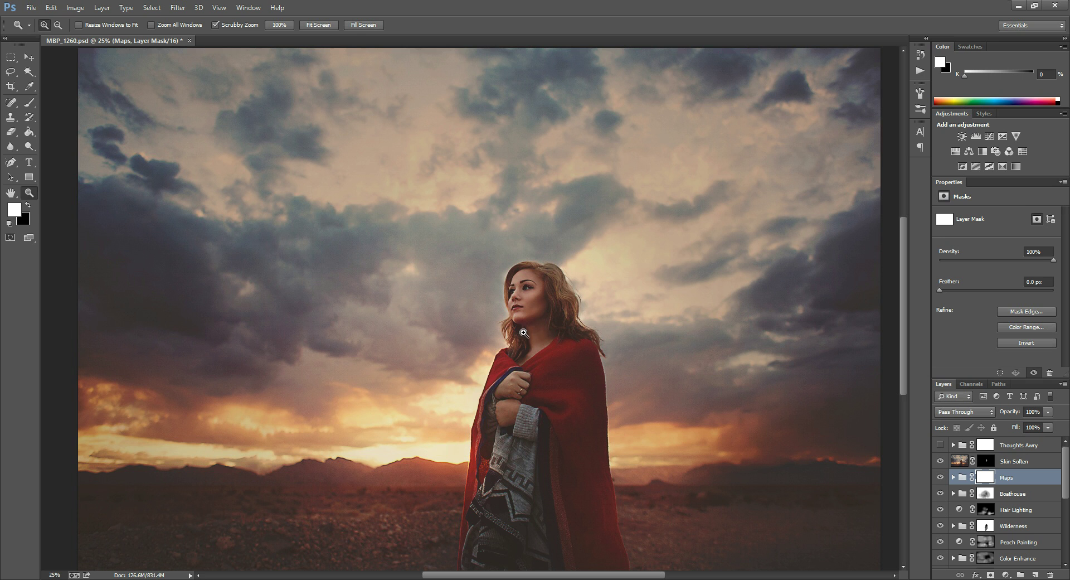
# Select and show the Thoughts Awry group above the Skin Soften layer, with its opacity set to 51%.
pyautogui.click(997, 447)
pyautogui.click(941, 445)
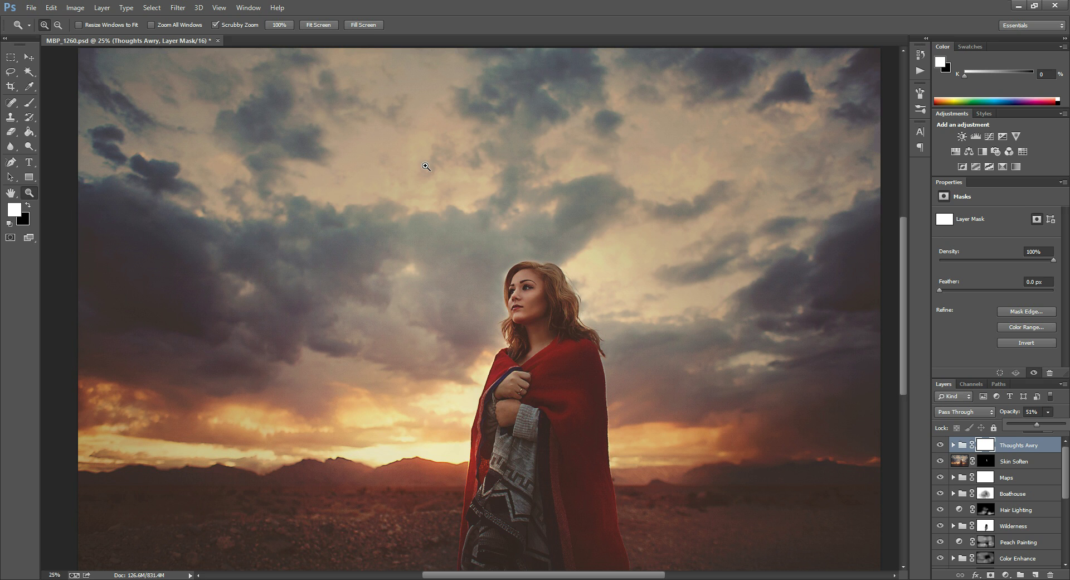
# Review the whole layer stack from the Background up through Wilderness, Boathouse and Maps to the Thoughts Awry group.
pyautogui.scroll(-5, 1007, 522)
pyautogui.scroll(-4, 1001, 523)
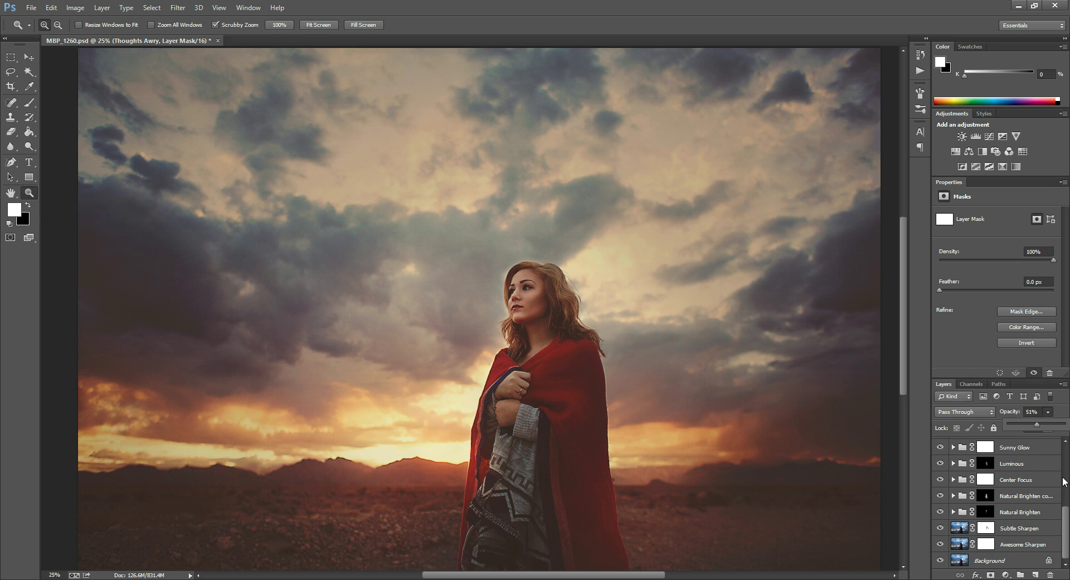
pyautogui.scroll(1, 1003, 458)
pyautogui.scroll(2, 1011, 489)
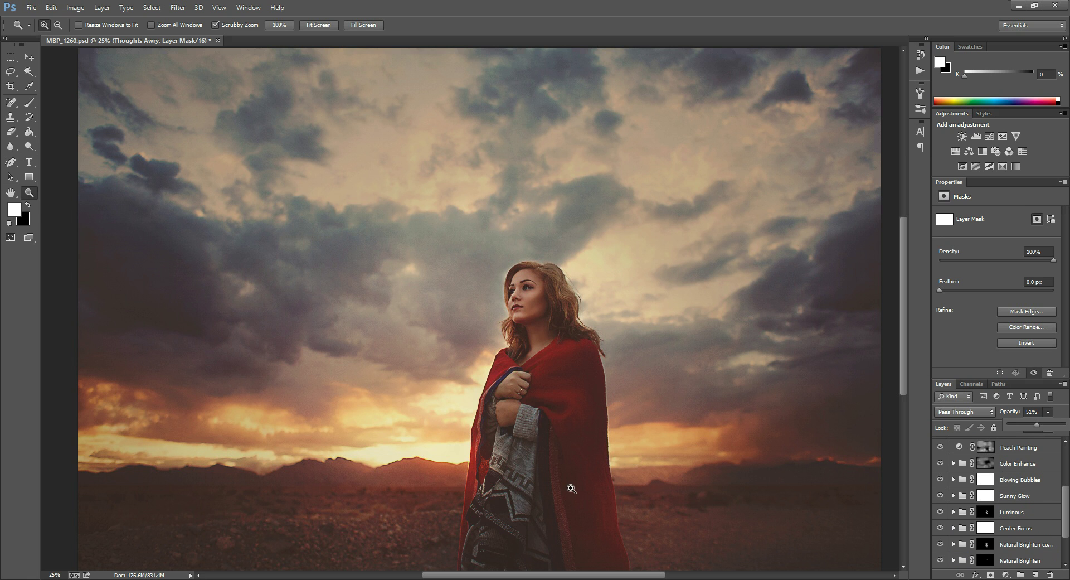
pyautogui.scroll(2, 1032, 486)
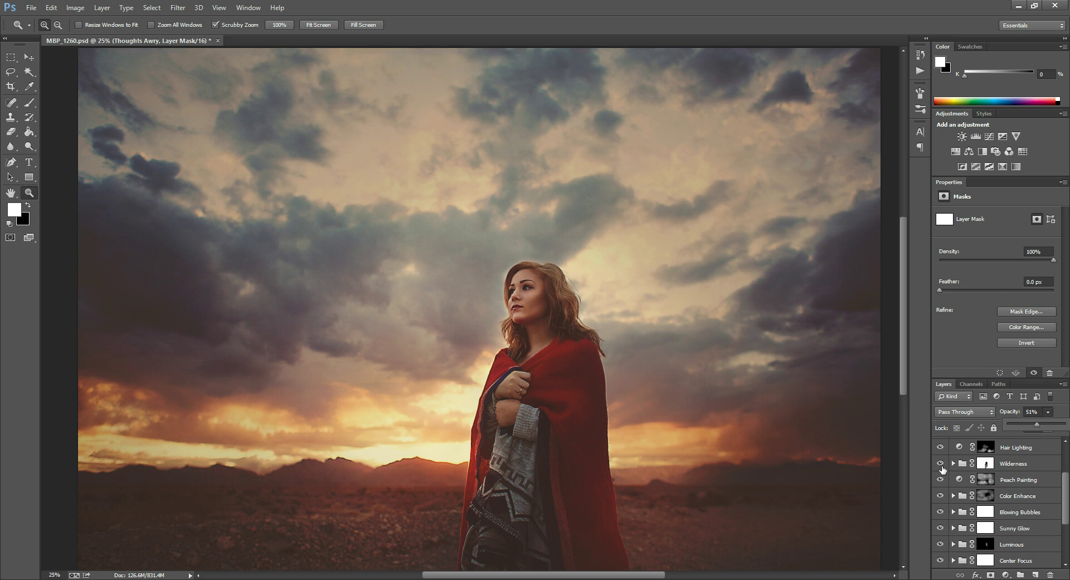
pyautogui.click(940, 463)
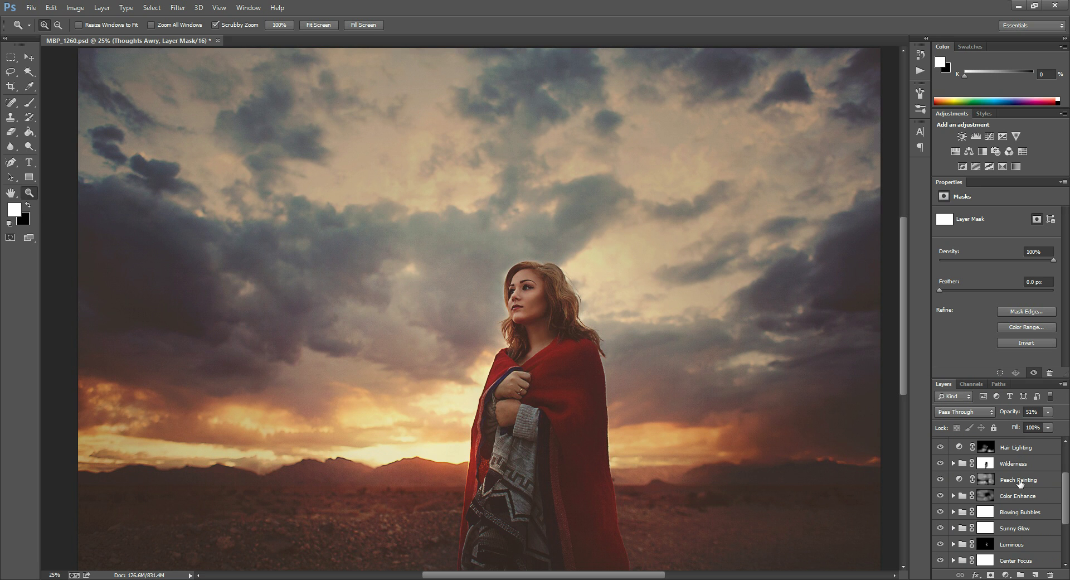
pyautogui.scroll(2, 972, 462)
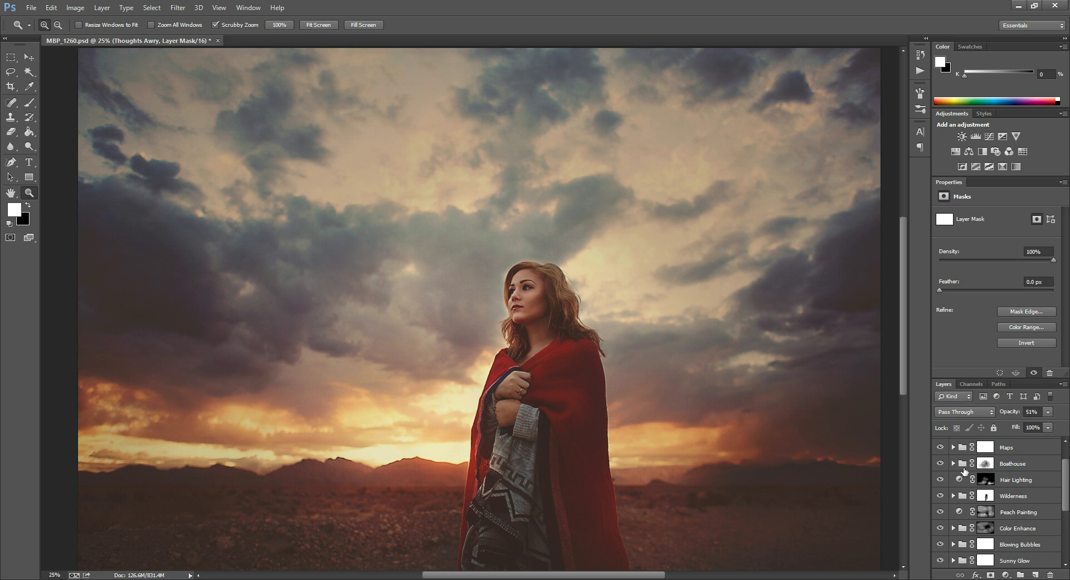
pyautogui.scroll(1, 997, 465)
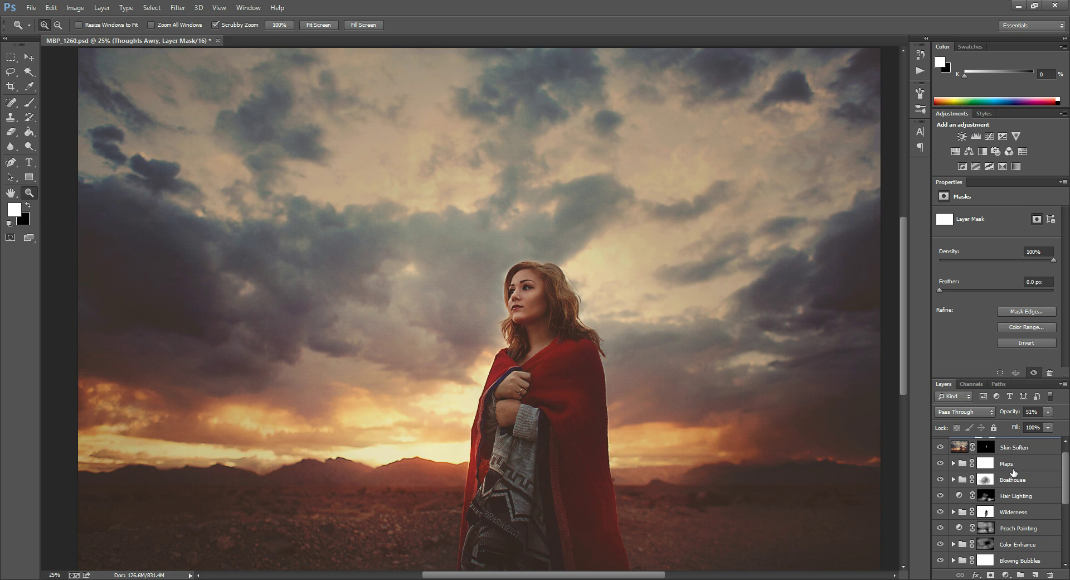
pyautogui.scroll(1, 1020, 528)
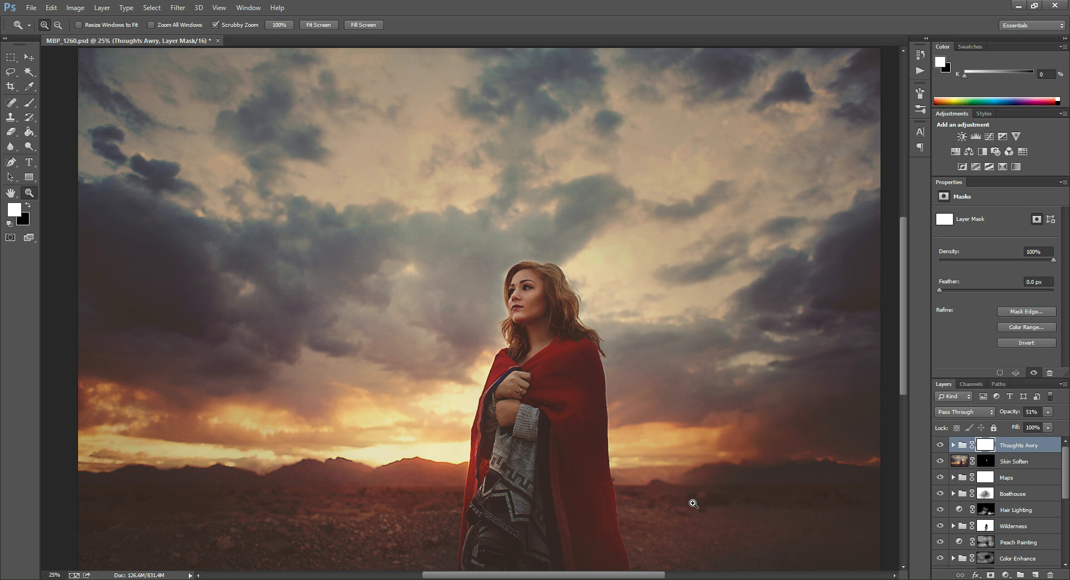
# Compare the original Background photo on its own with the full edit, leaving all layers shown.
pyautogui.scroll(-5, 973, 524)
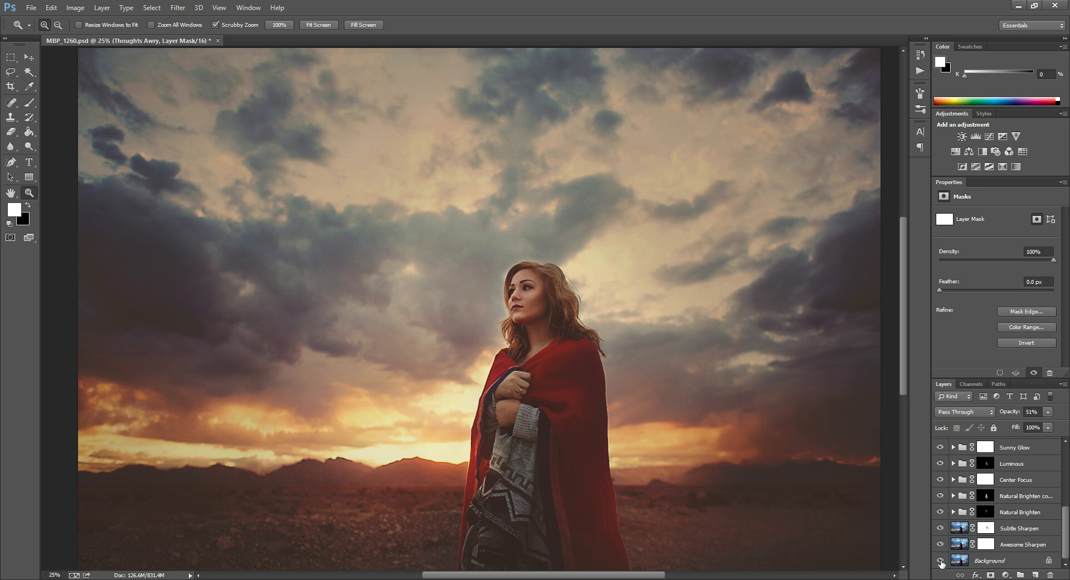
pyautogui.keyDown('alt'); pyautogui.click(941, 561); pyautogui.keyUp('alt')
pyautogui.keyDown('alt'); pyautogui.click(941, 561); pyautogui.keyUp('alt')
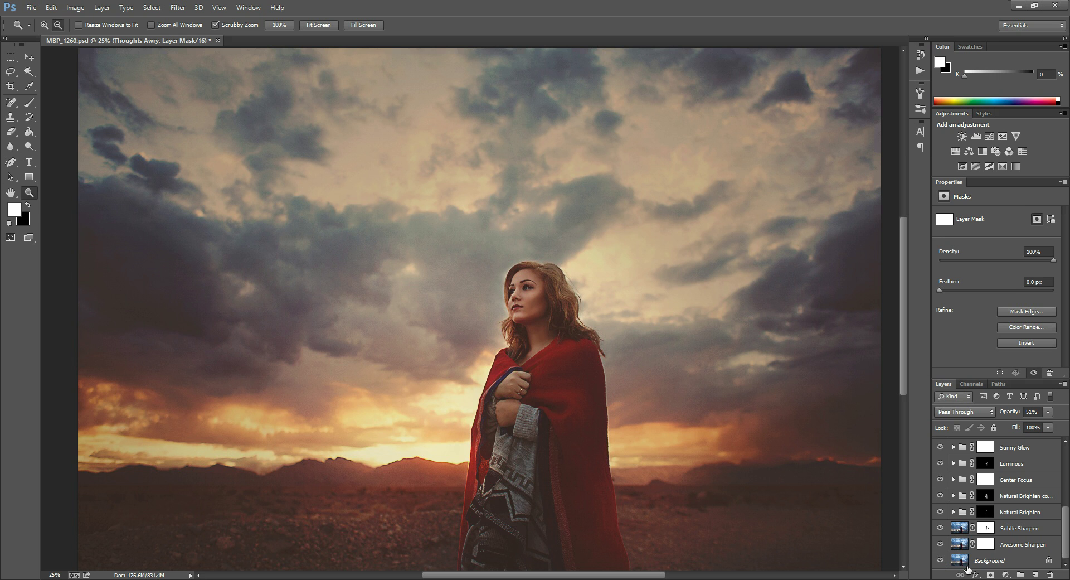